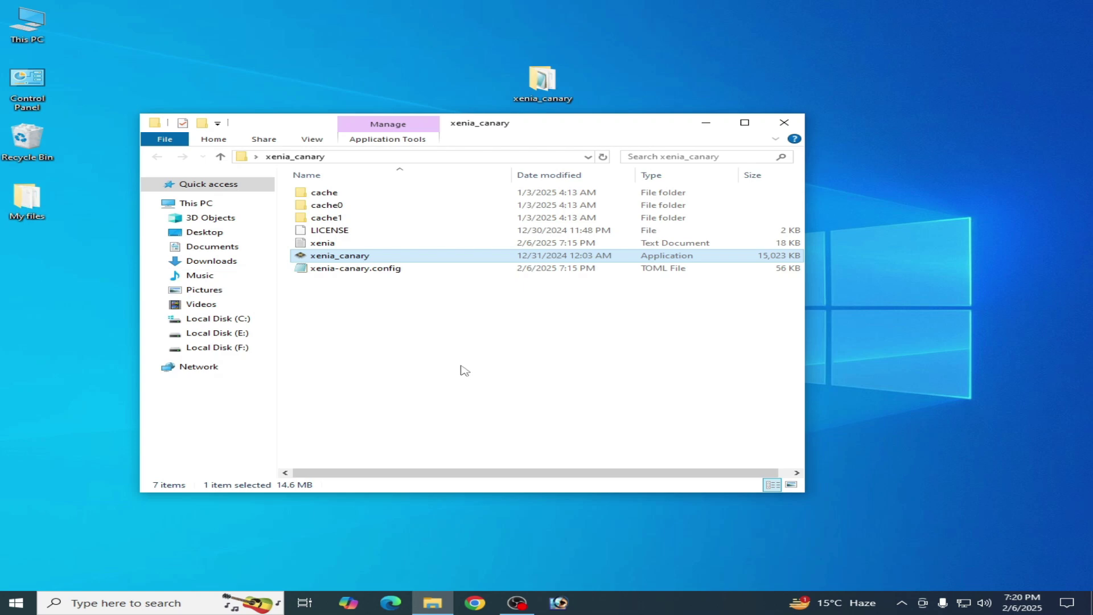
# Launch xenia_canary from its folder and dismiss the Xenia error dialog, repeating the launch a second time
pyautogui.rightClick(339, 256)
pyautogui.click(383, 265)
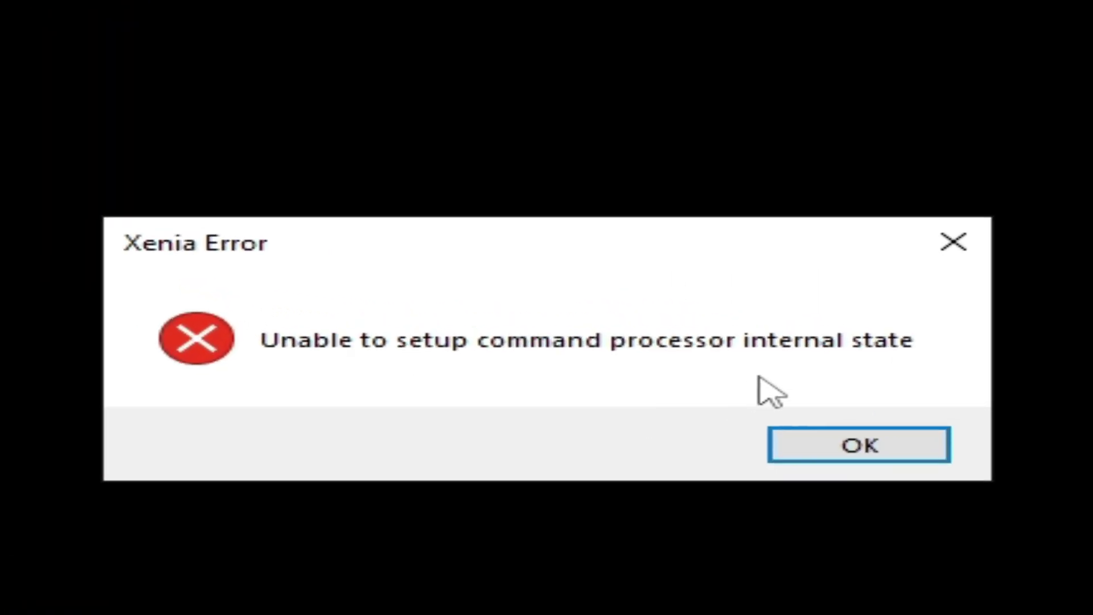
pyautogui.click(914, 443)
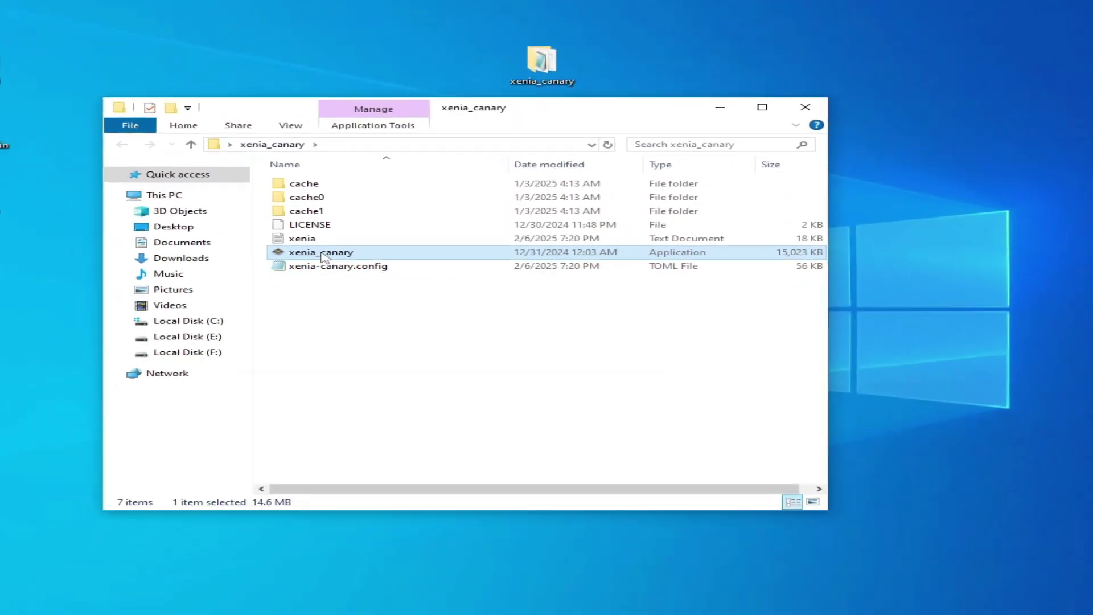
pyautogui.rightClick(321, 253)
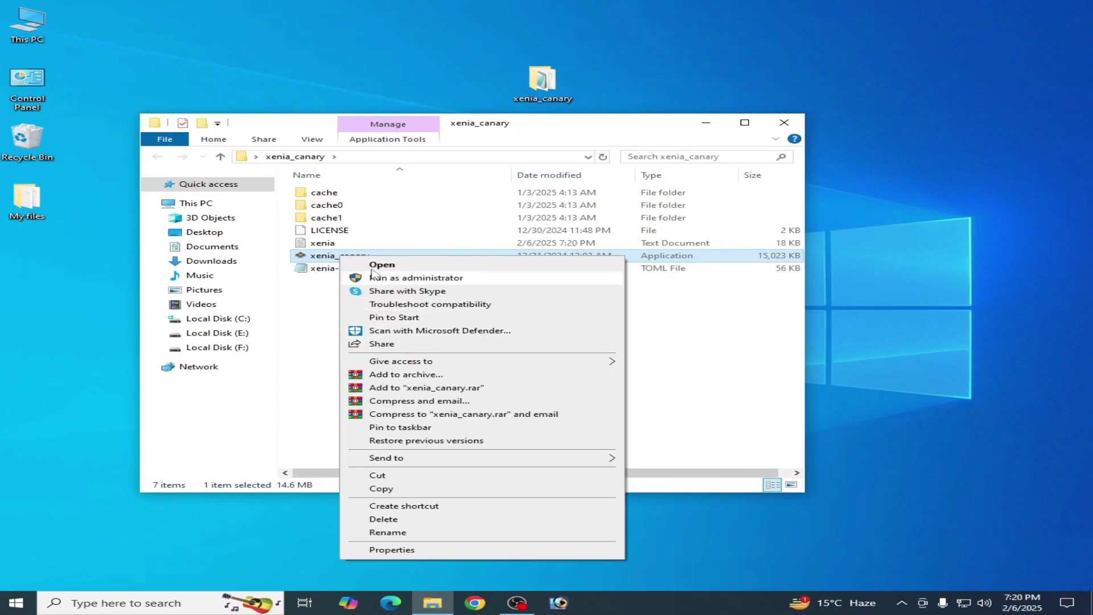
pyautogui.click(360, 262)
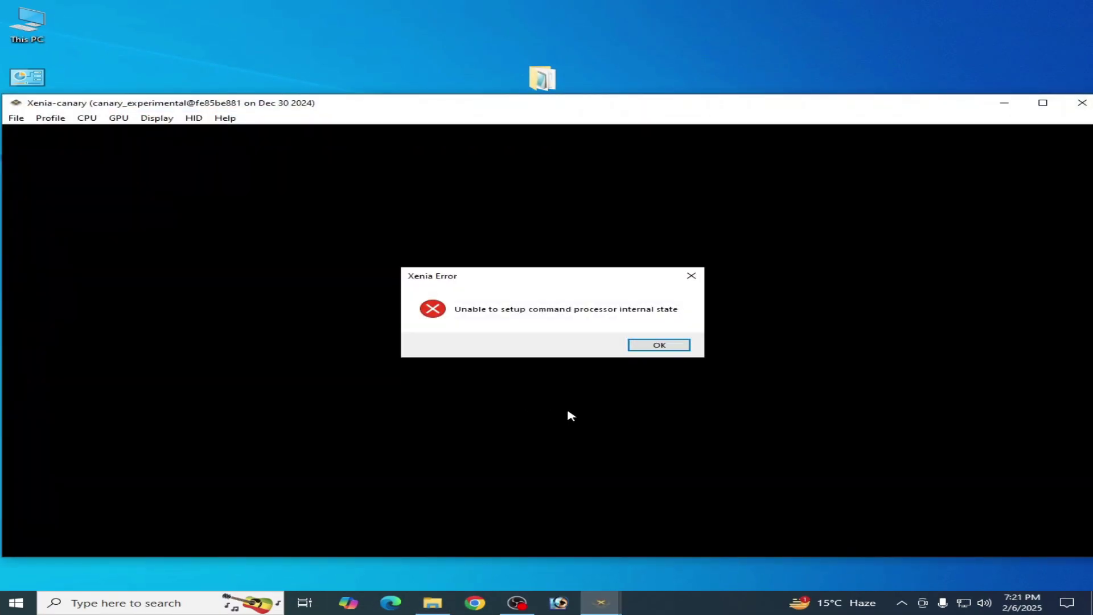
pyautogui.click(658, 345)
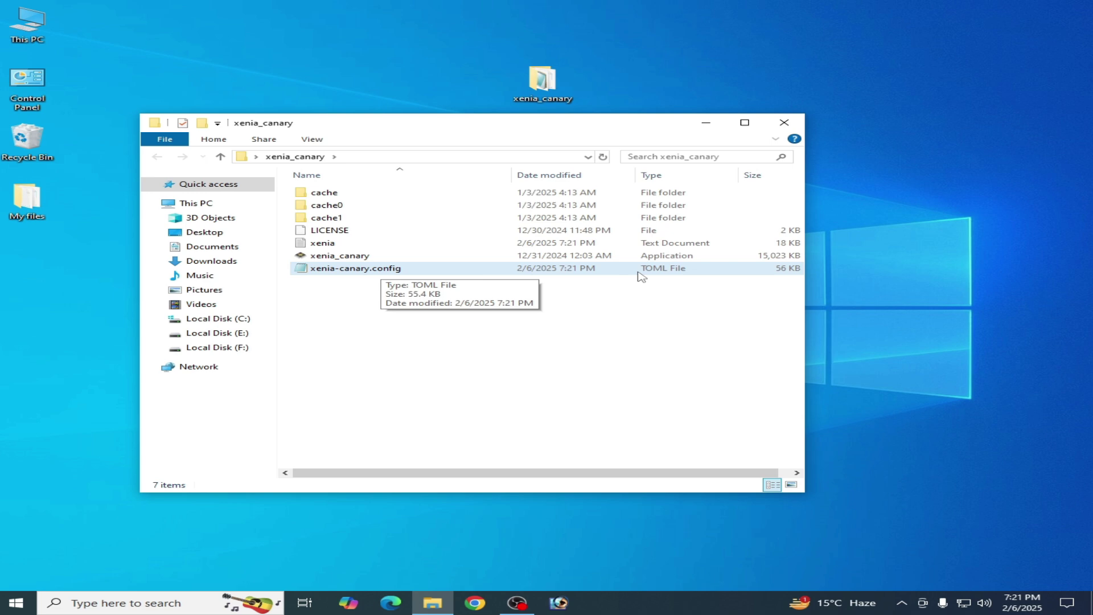
# Open xenia-canary.config with Notepad, keeping Notepad as the default app for .toml files
pyautogui.click(375, 272)
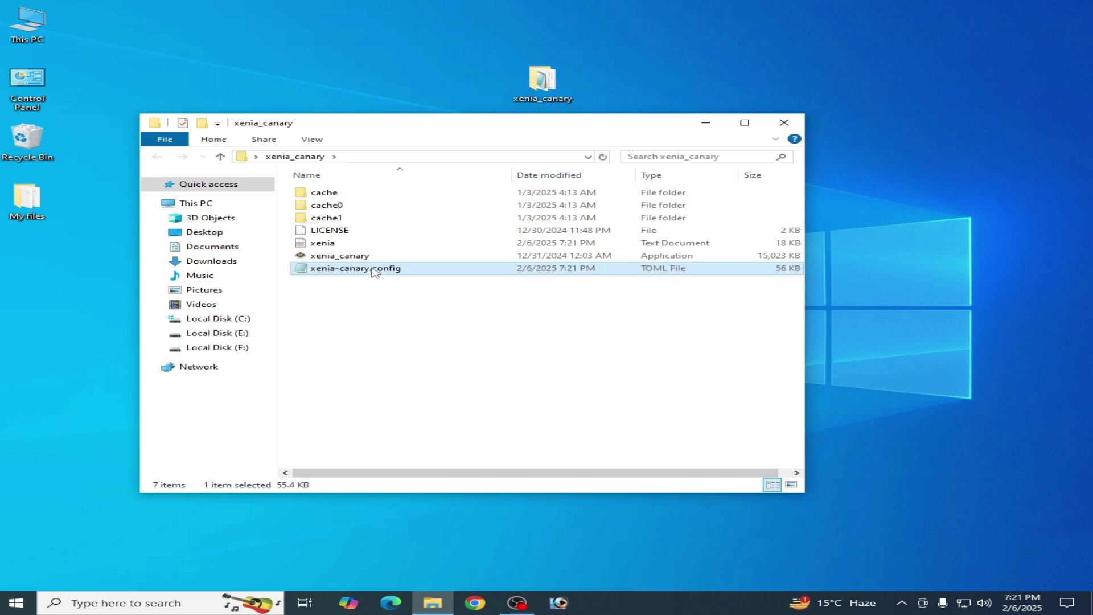
pyautogui.rightClick(375, 272)
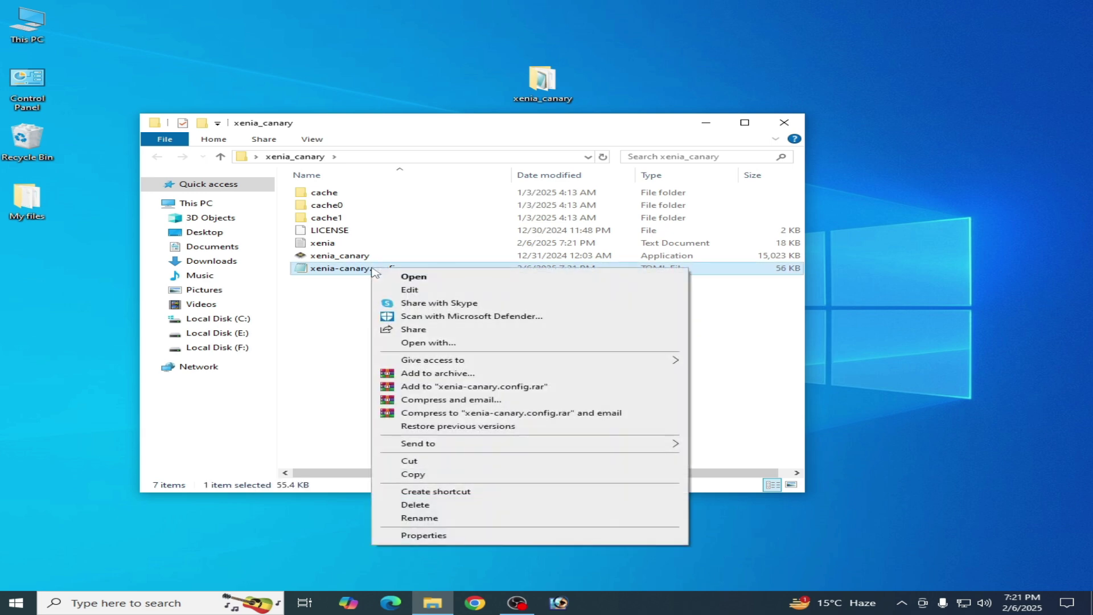
pyautogui.click(439, 344)
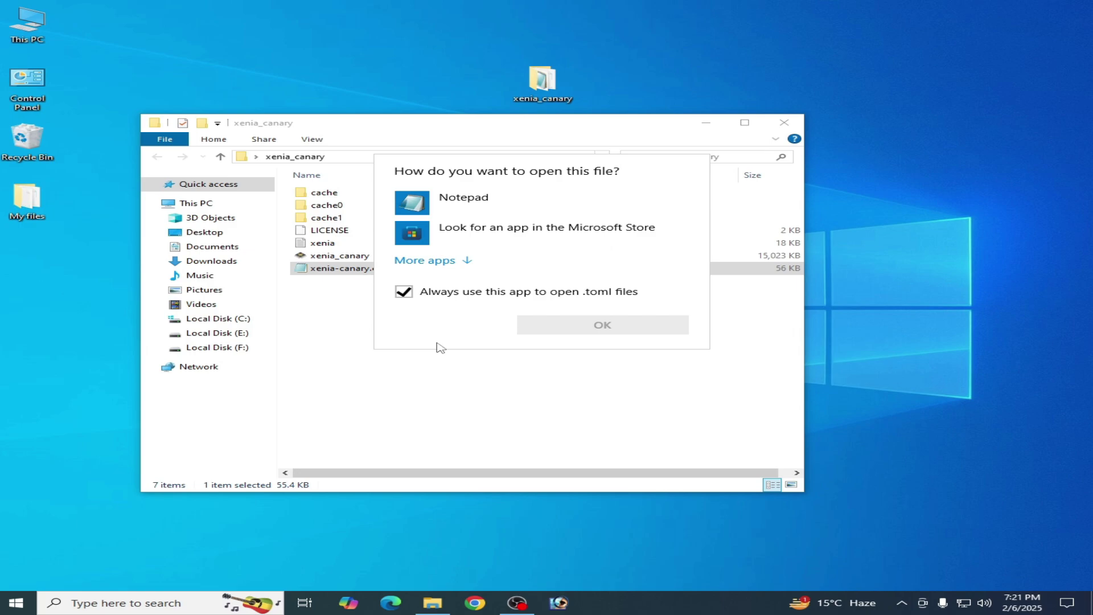
pyautogui.click(463, 204)
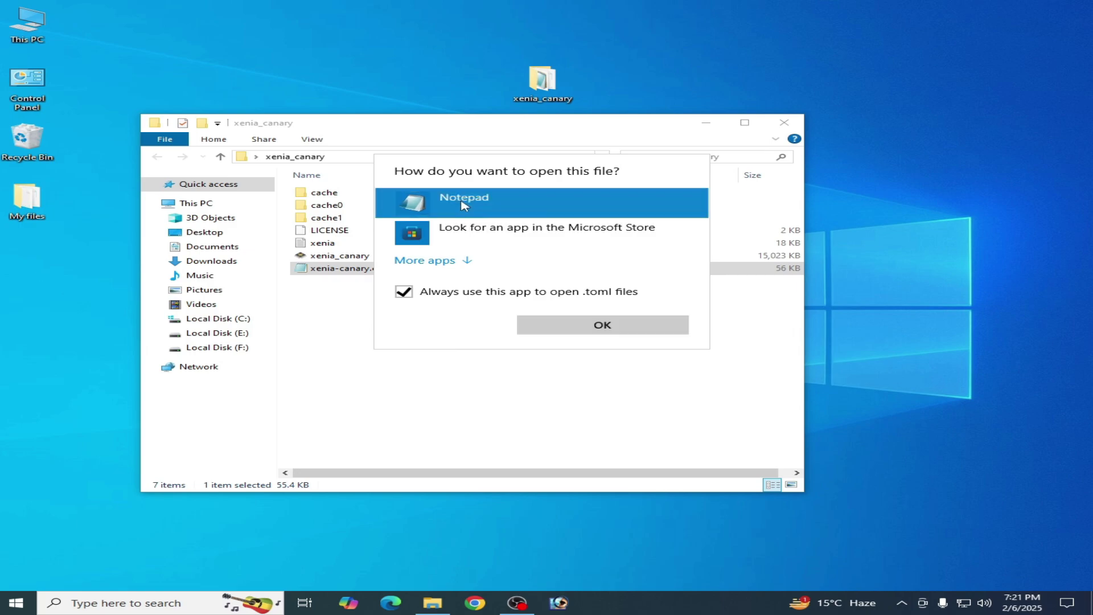
pyautogui.click(565, 335)
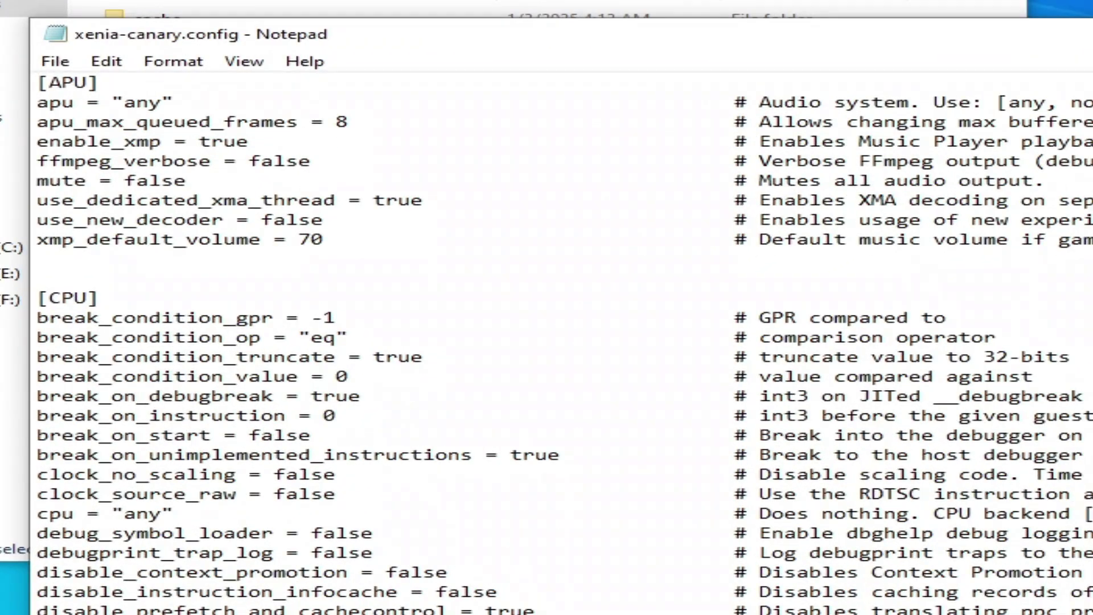
# Set d3d12_adapter to -2 in the D3D12 section, save the config file and close it
pyautogui.scroll(-4, 561, 341)
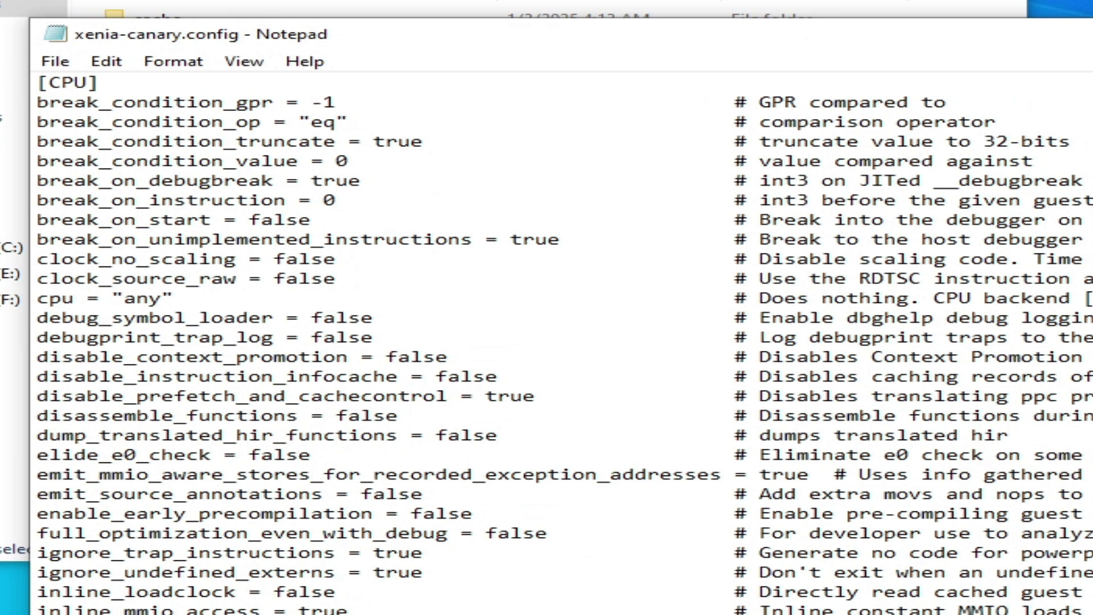
pyautogui.scroll(-10, 561, 341)
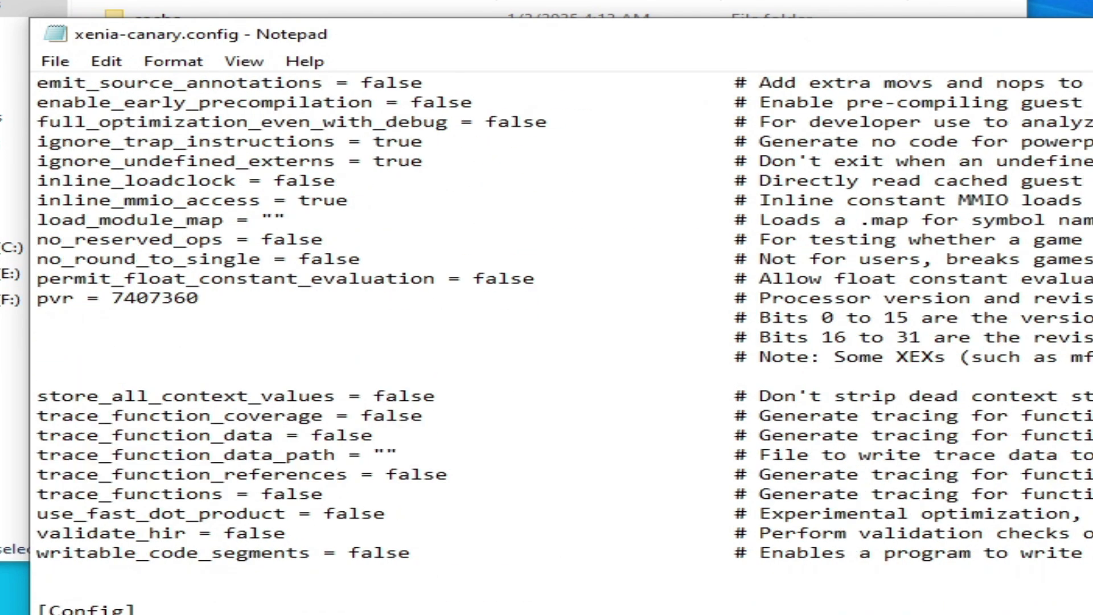
pyautogui.scroll(-7, 440, 314)
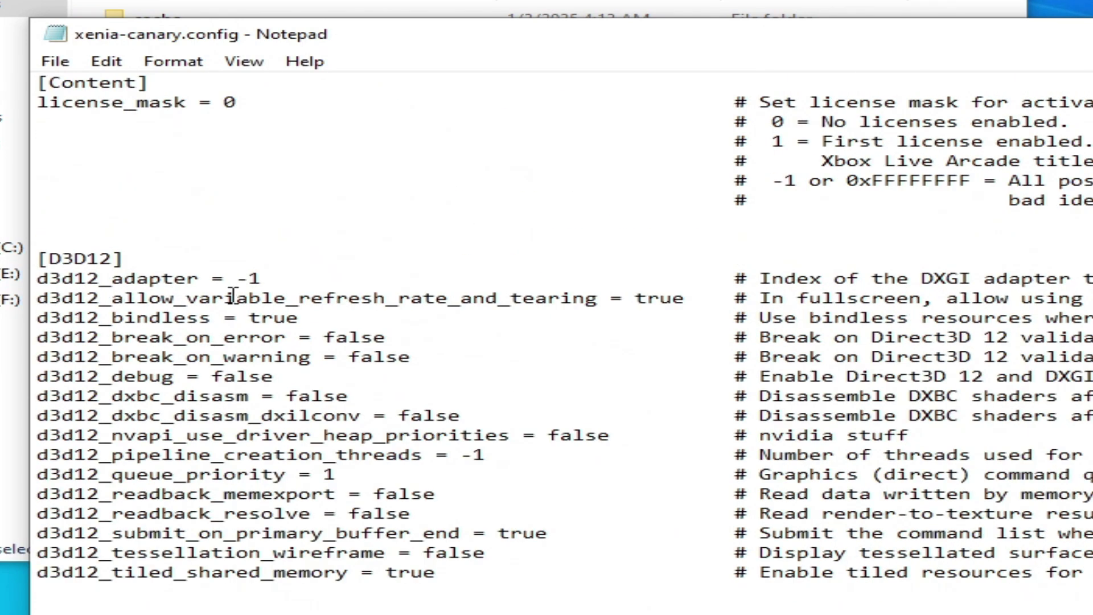
pyautogui.doubleClick(252, 278)
pyautogui.write('2')
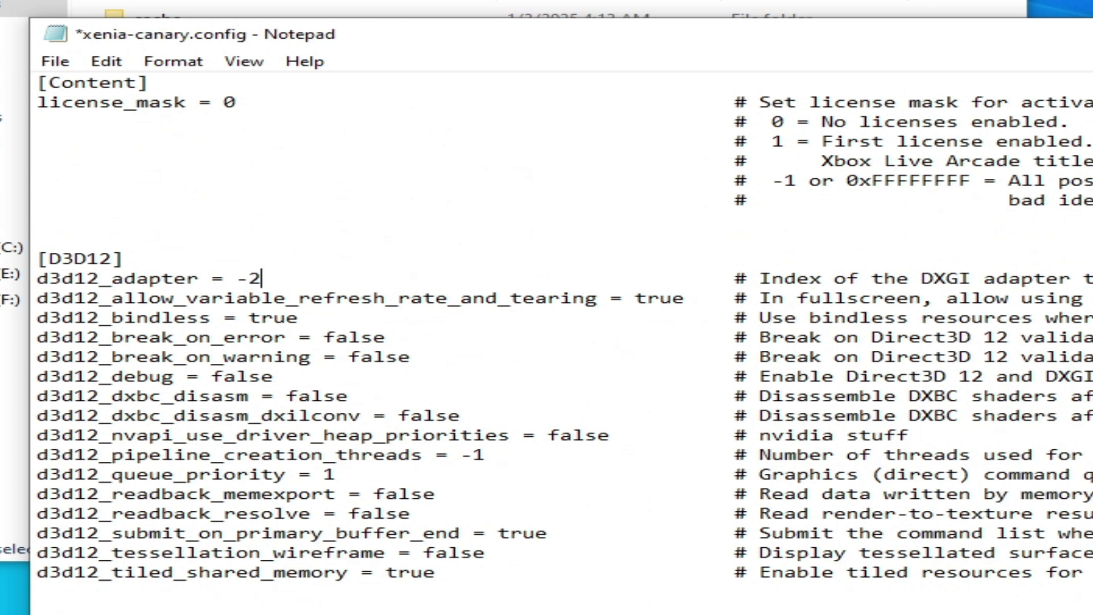
pyautogui.click(55, 61)
pyautogui.click(86, 155)
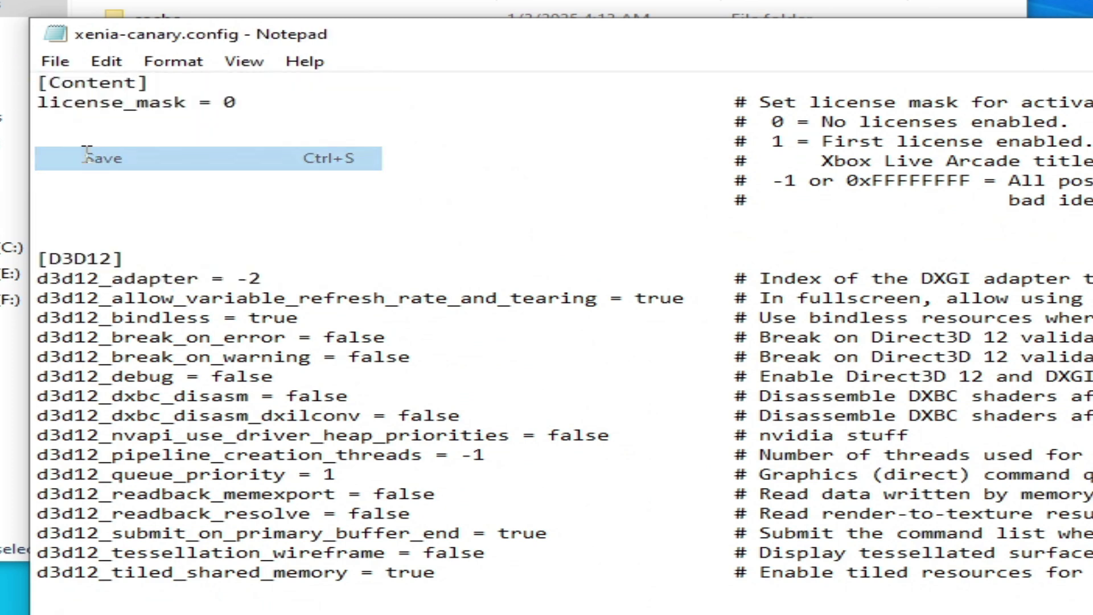
pyautogui.click(292, 161)
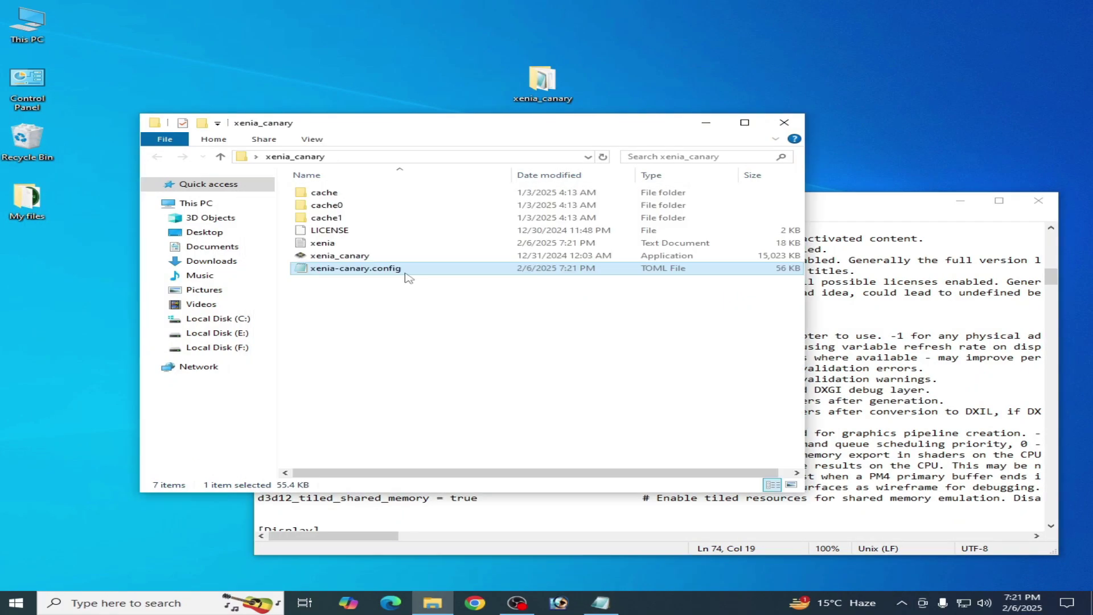
pyautogui.click(1044, 228)
pyautogui.click(1039, 200)
# Launch xenia_canary to test the change, dismiss the missing-profile dialog and close the emulator
pyautogui.click(337, 260)
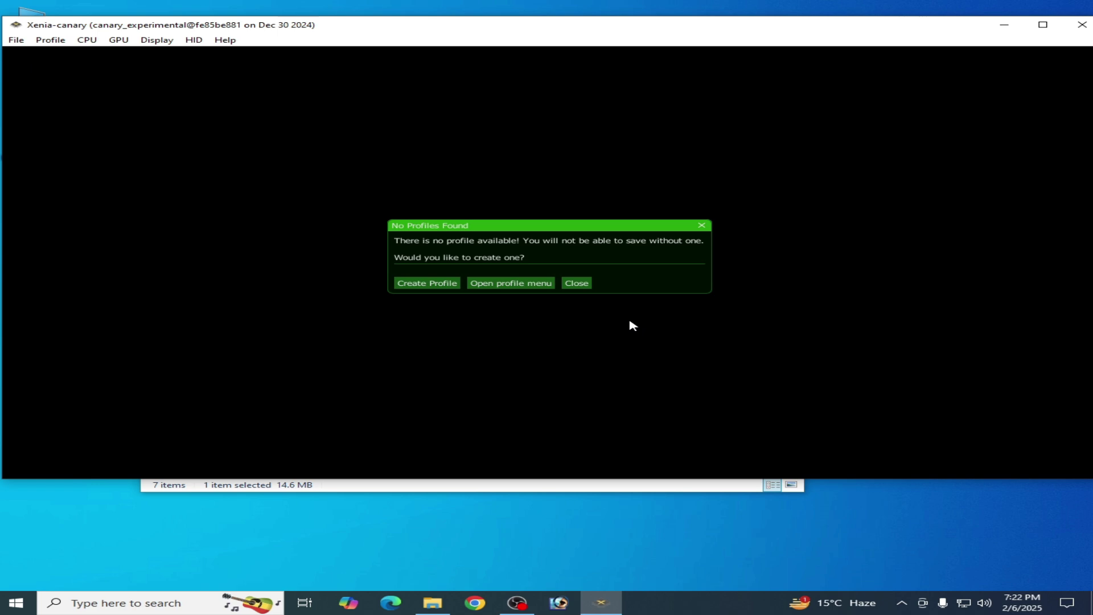
pyautogui.click(701, 227)
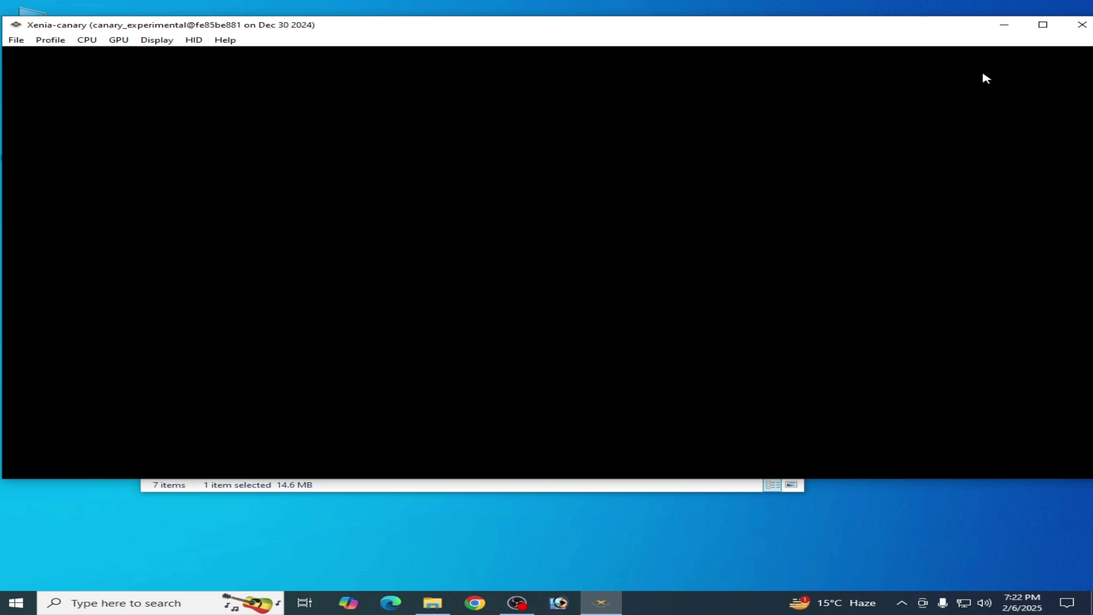
pyautogui.click(1082, 25)
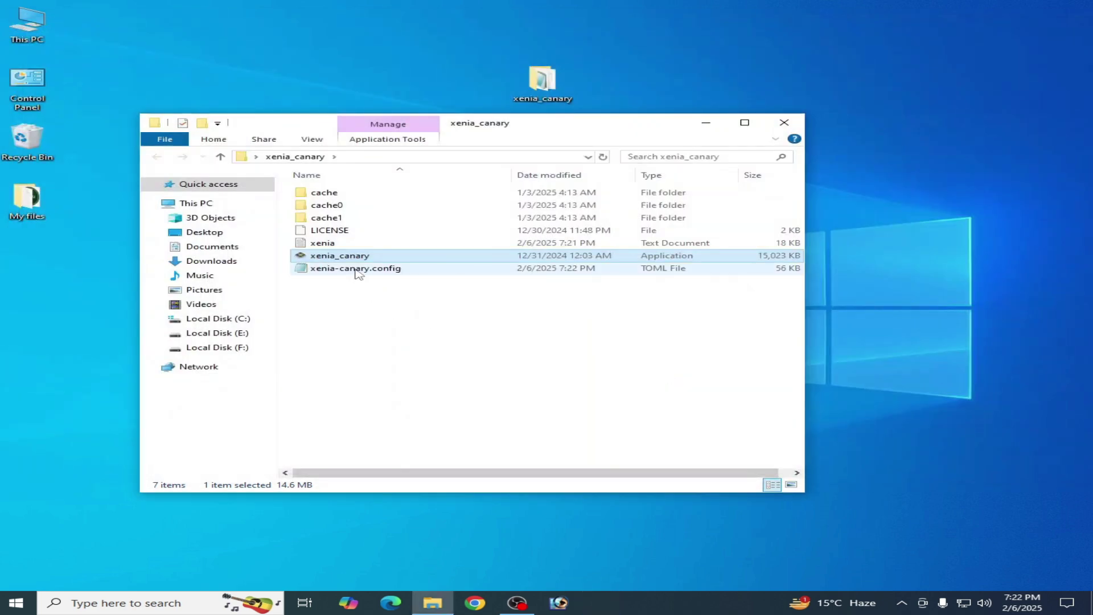
# Delete xenia-canary.config from the xenia_canary folder and relaunch the xenia_canary application
pyautogui.click(357, 268)
pyautogui.rightClick(356, 270)
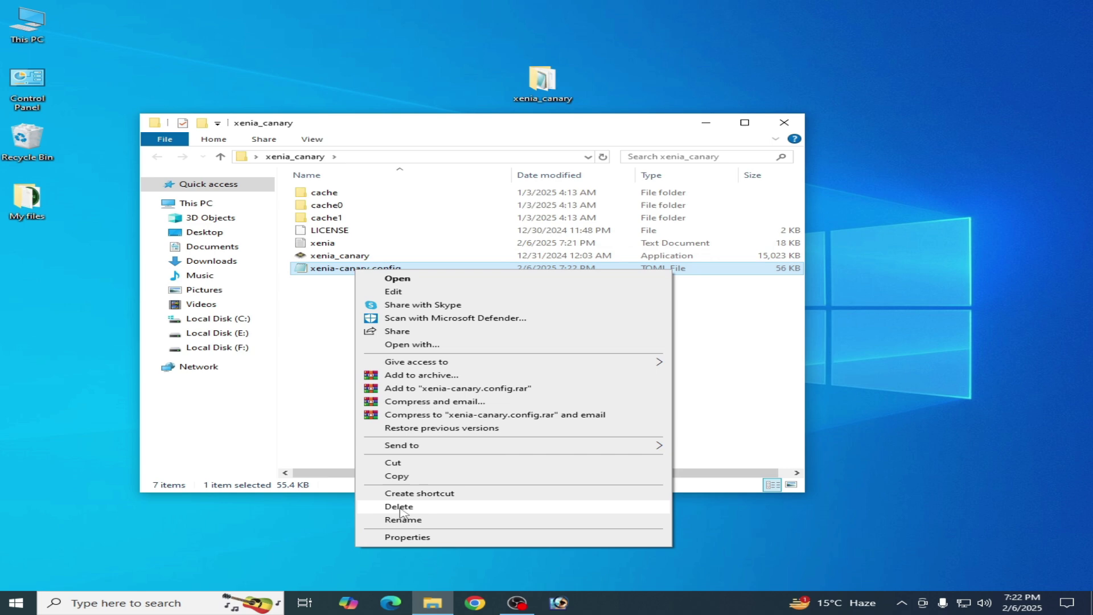
pyautogui.click(400, 507)
pyautogui.rightClick(356, 261)
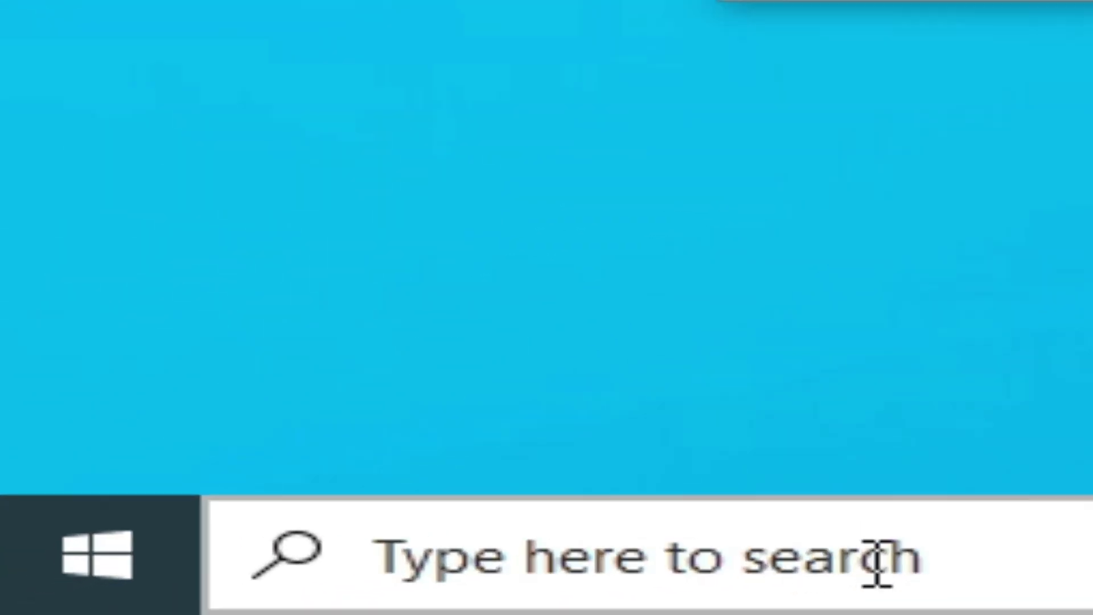
# Search Windows for "view adv" and open the advanced system settings
pyautogui.click(439, 590)
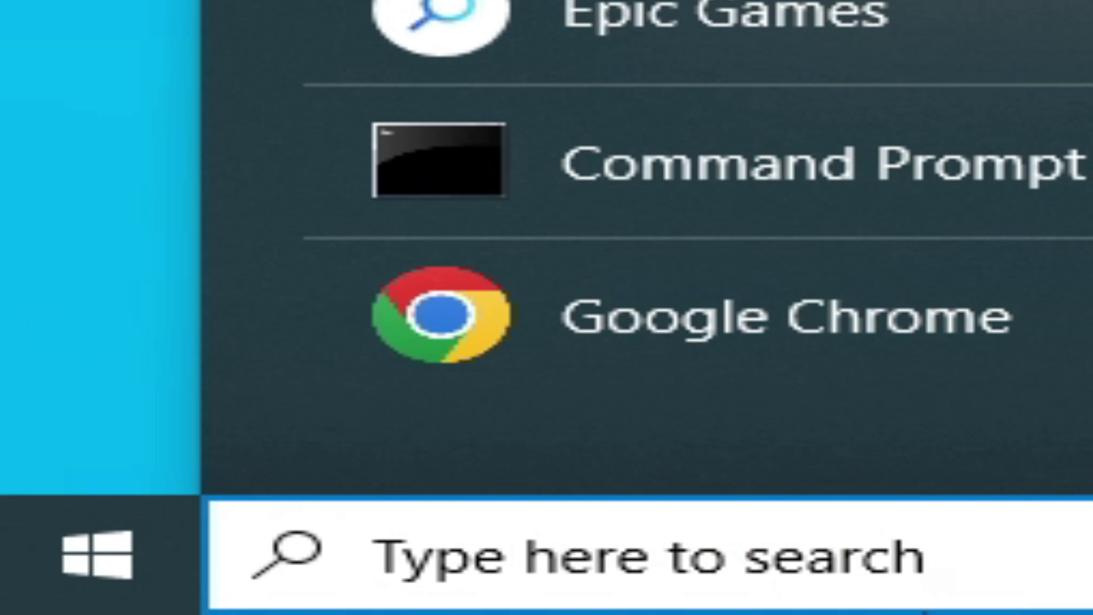
pyautogui.write('view adv')
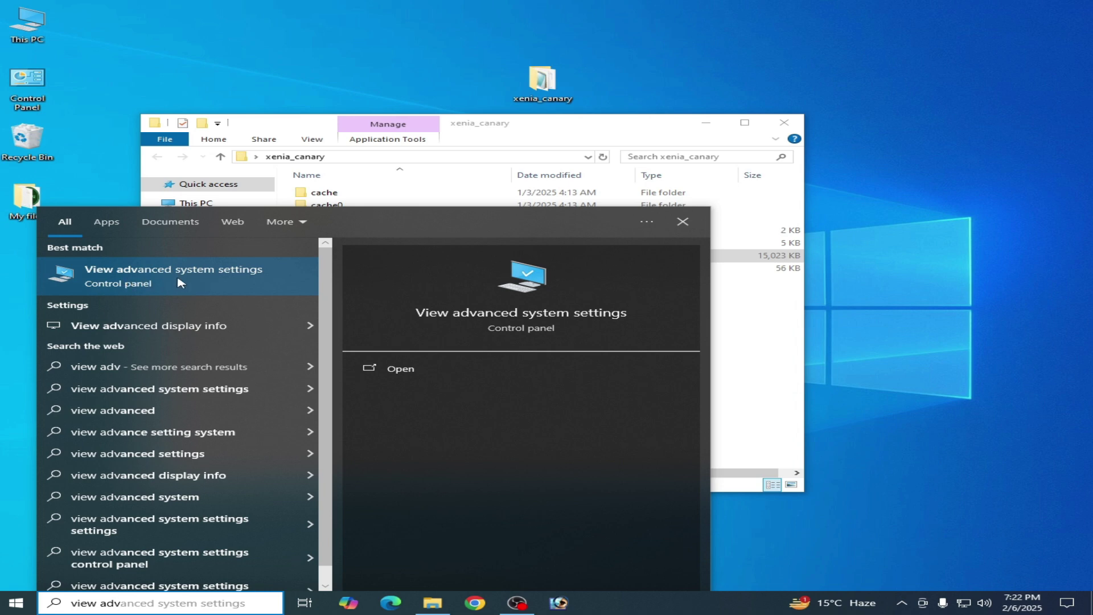
pyautogui.click(143, 281)
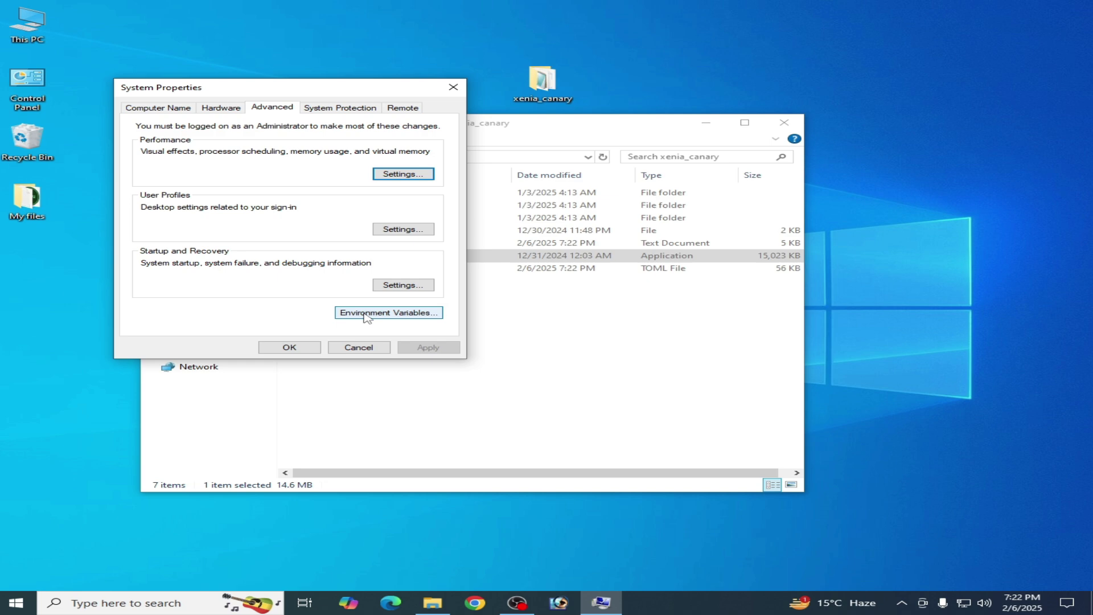
pyautogui.click(371, 314)
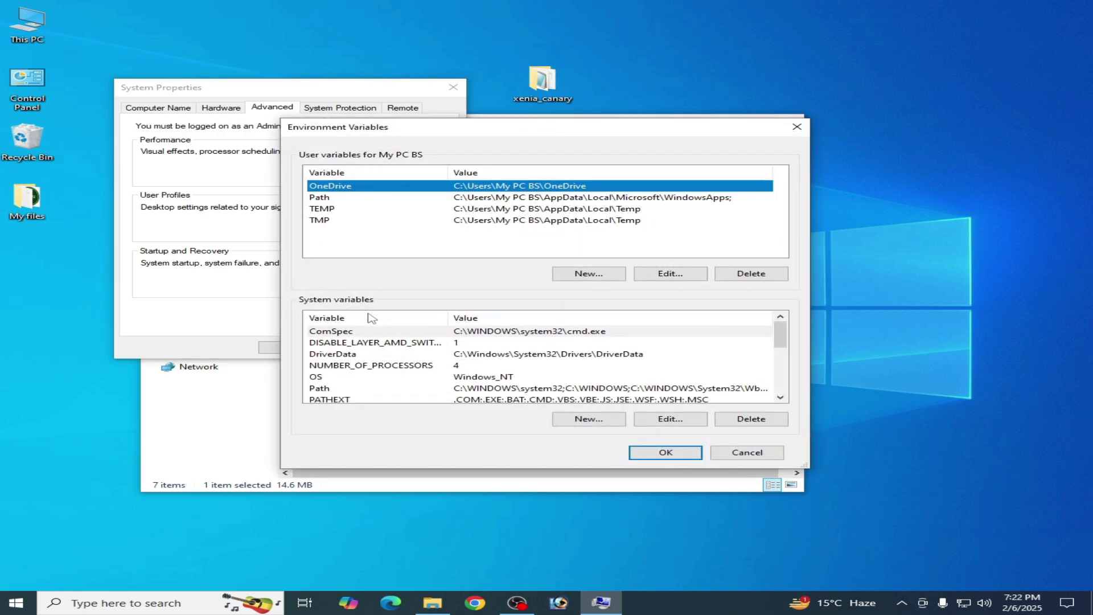
pyautogui.click(747, 452)
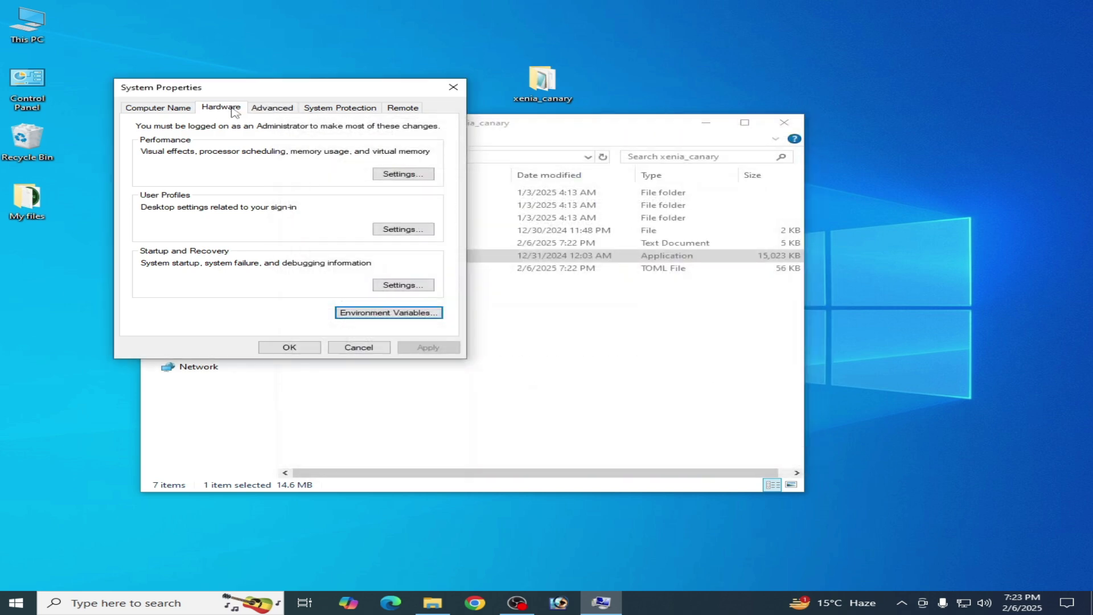
pyautogui.click(221, 108)
pyautogui.click(263, 110)
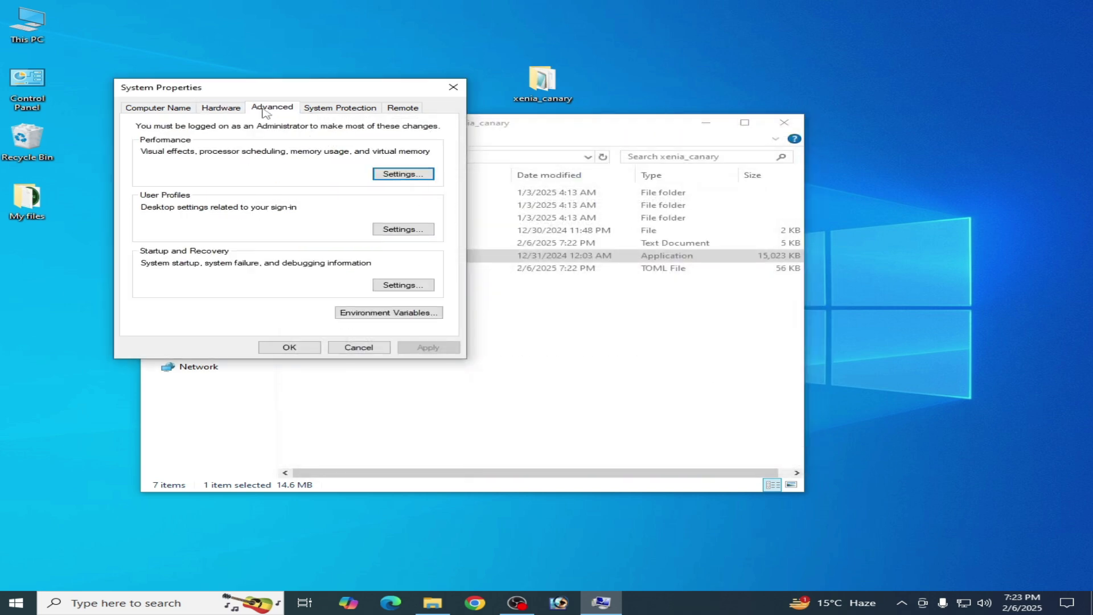
# Add a system environment variable named DISABLE_LAYER_AMD_SWITCHABLE_GRAPHICS_1 with the value 1, and accept the system settings dialogs
pyautogui.click(369, 317)
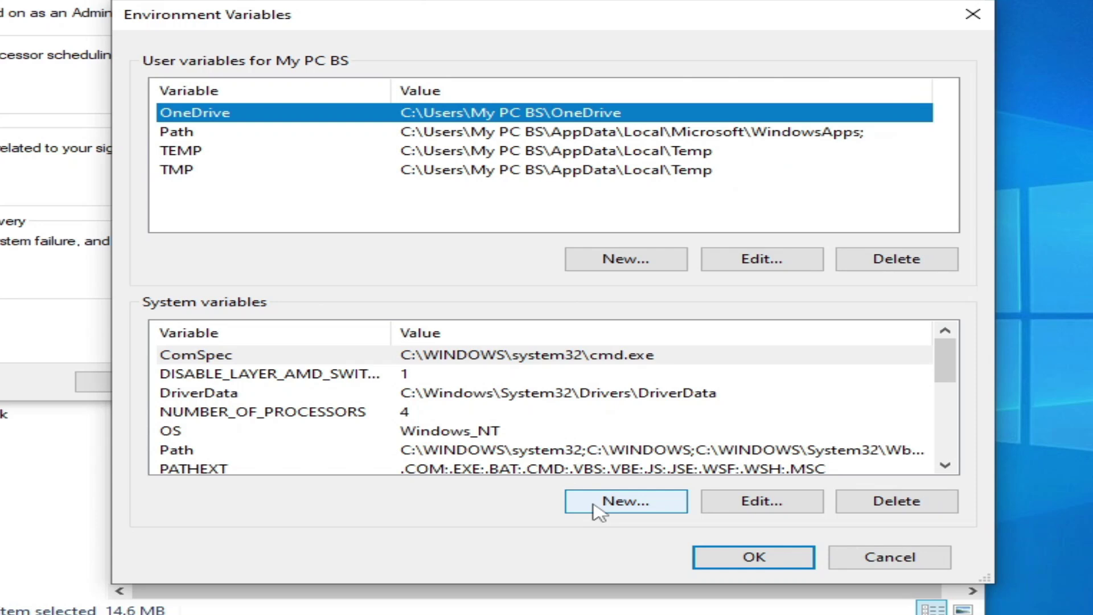
pyautogui.click(572, 422)
pyautogui.rightClick(324, 280)
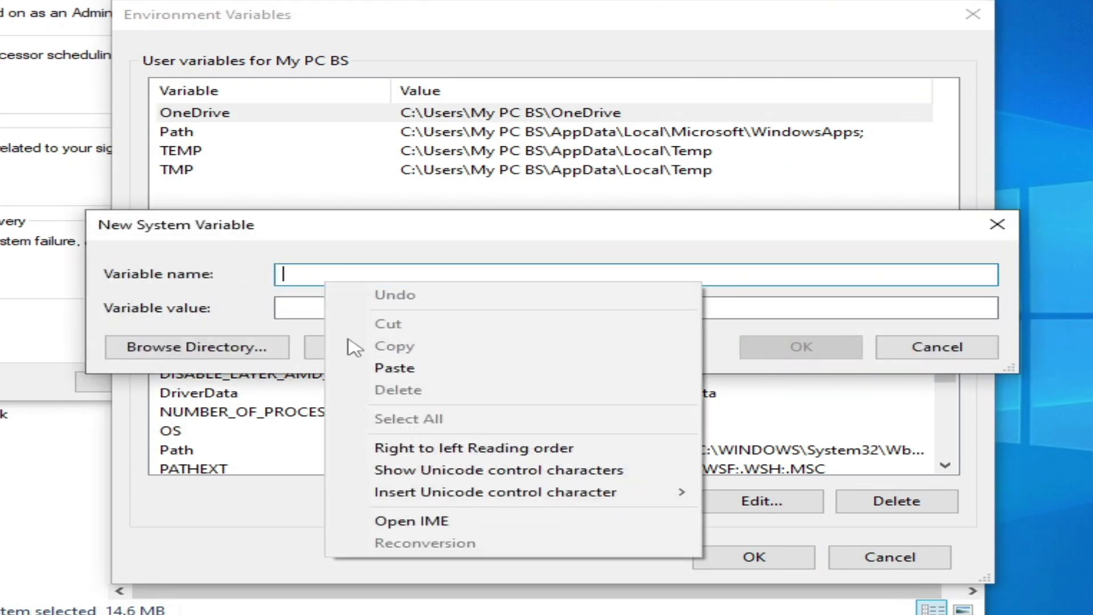
pyautogui.click(373, 367)
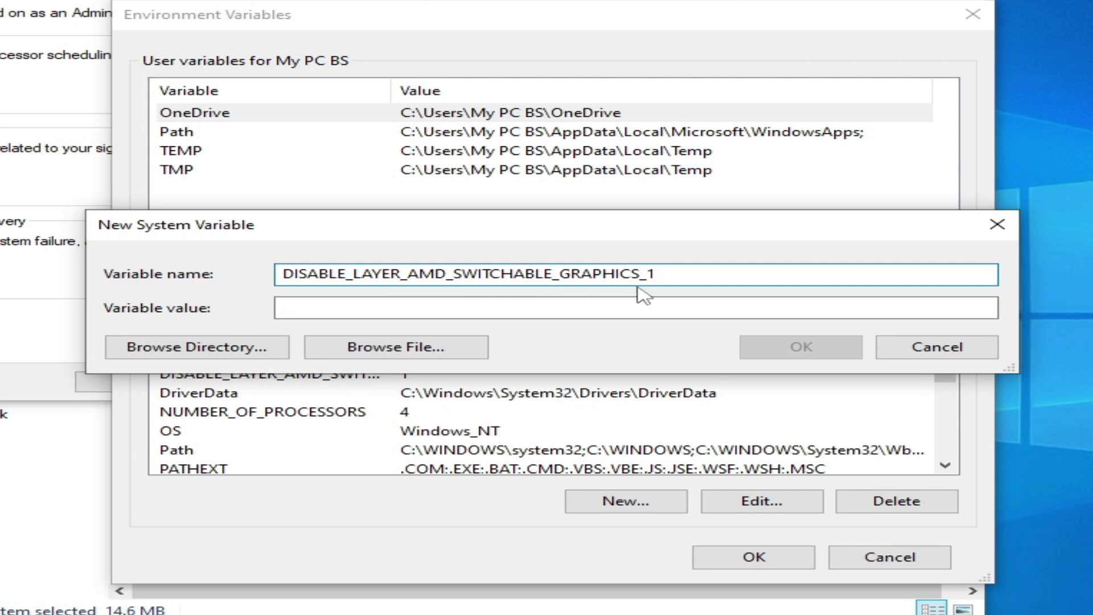
pyautogui.click(454, 303)
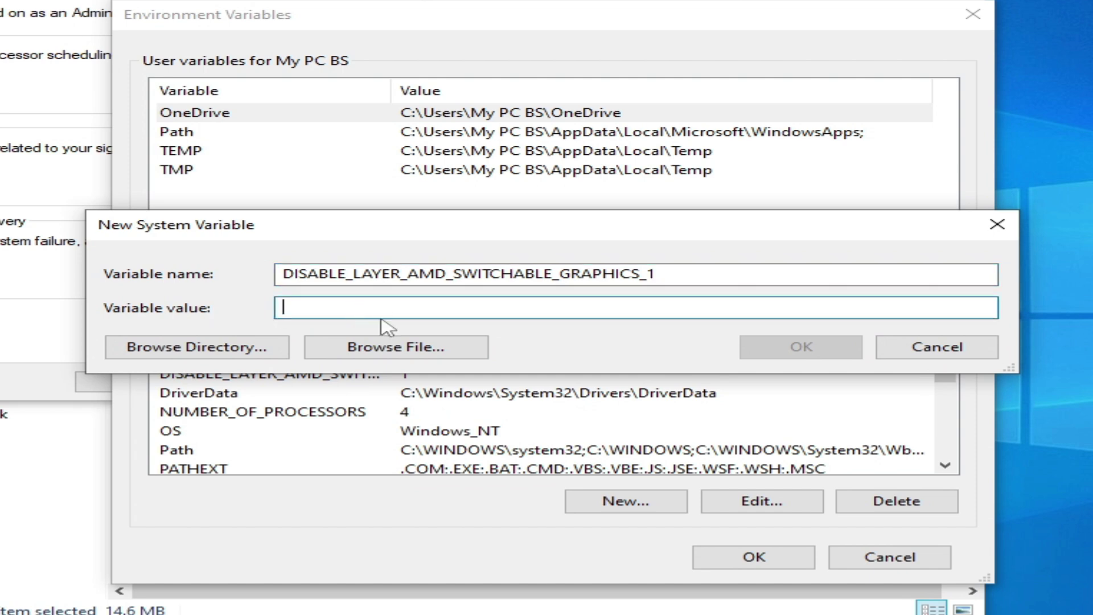
pyautogui.write('1')
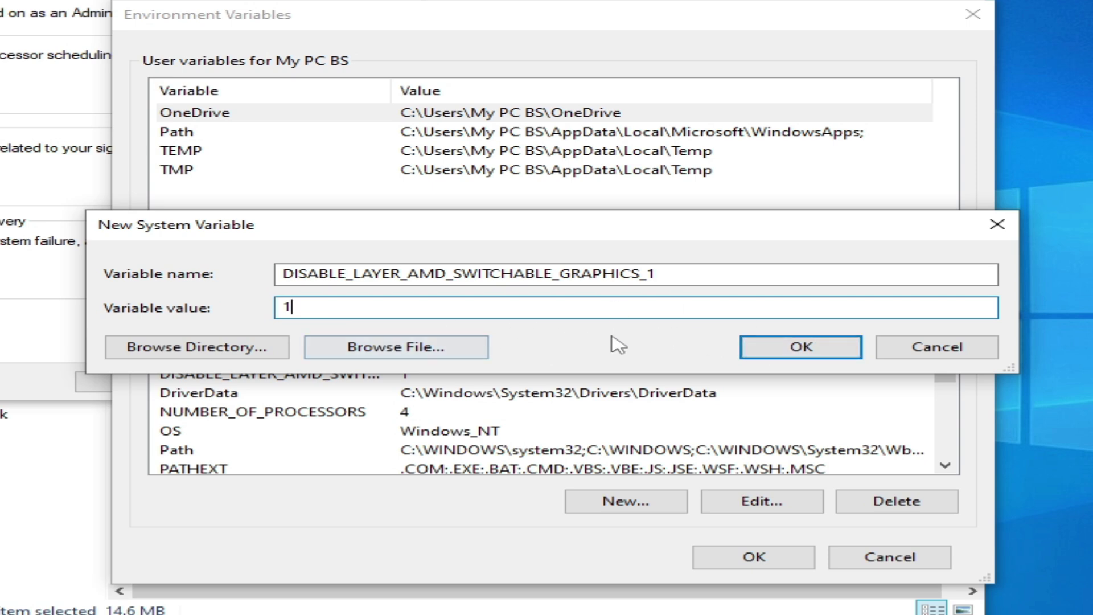
pyautogui.click(761, 350)
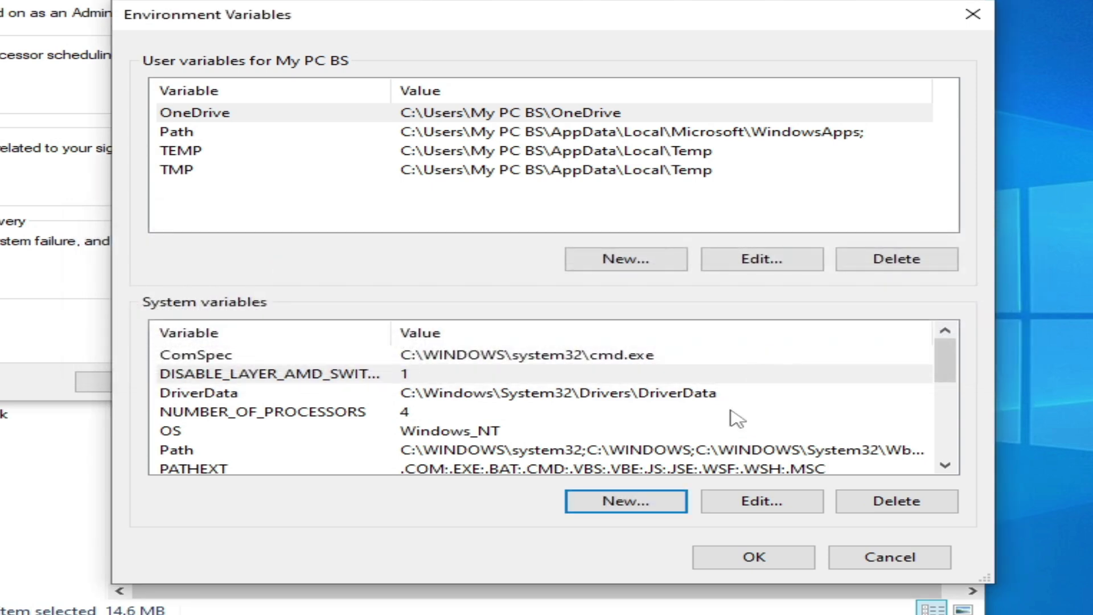
pyautogui.click(740, 561)
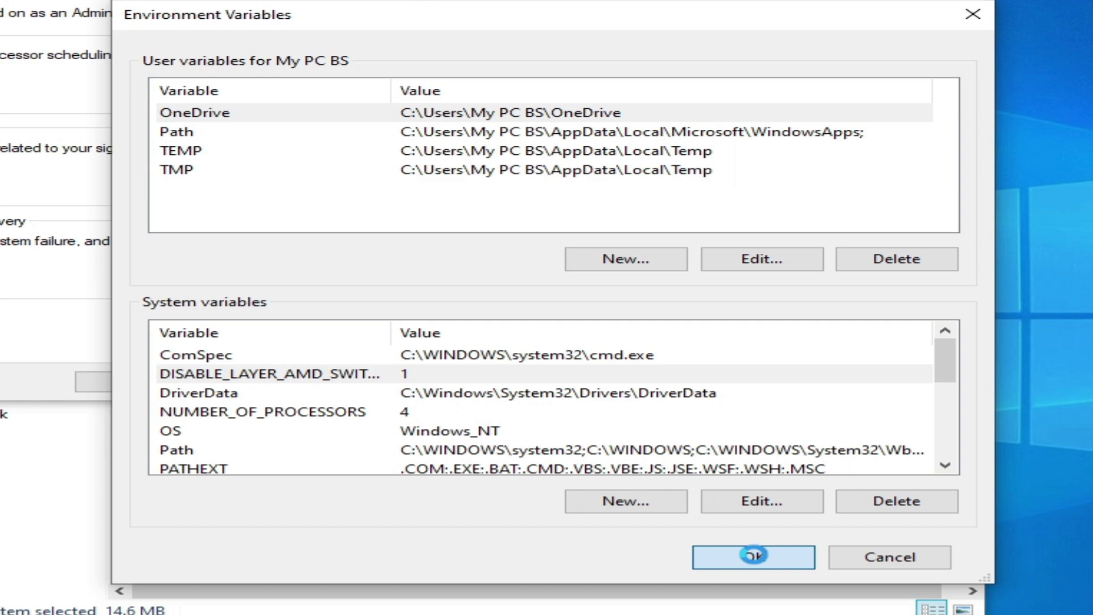
pyautogui.click(142, 386)
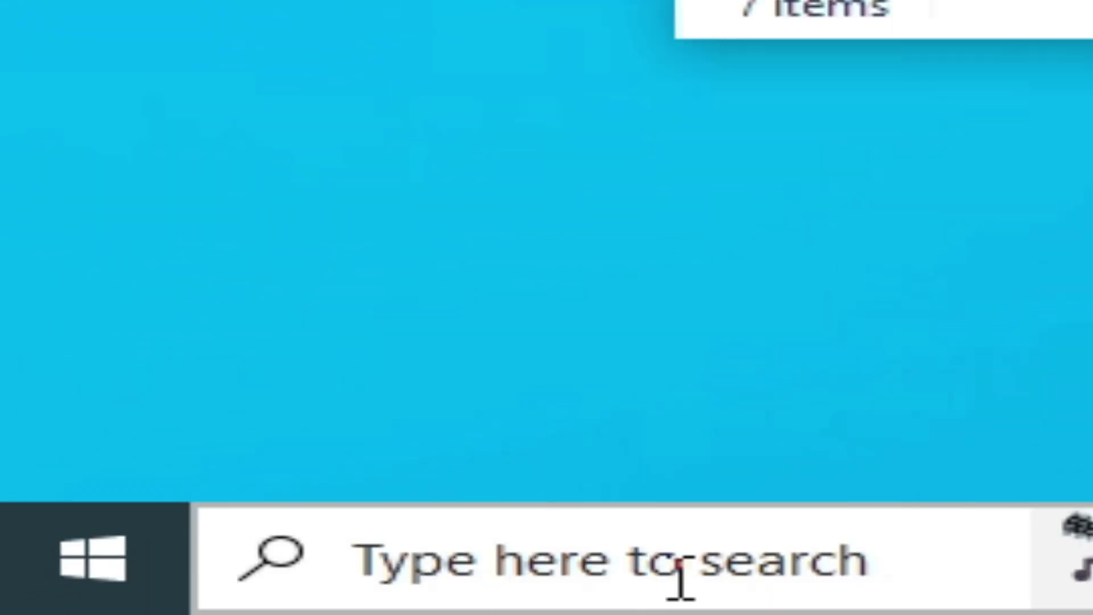
# Search Windows for "dxdiag", open the DirectX Diagnostic Tool, examine the display device and driver details, and exit it
pyautogui.click(681, 582)
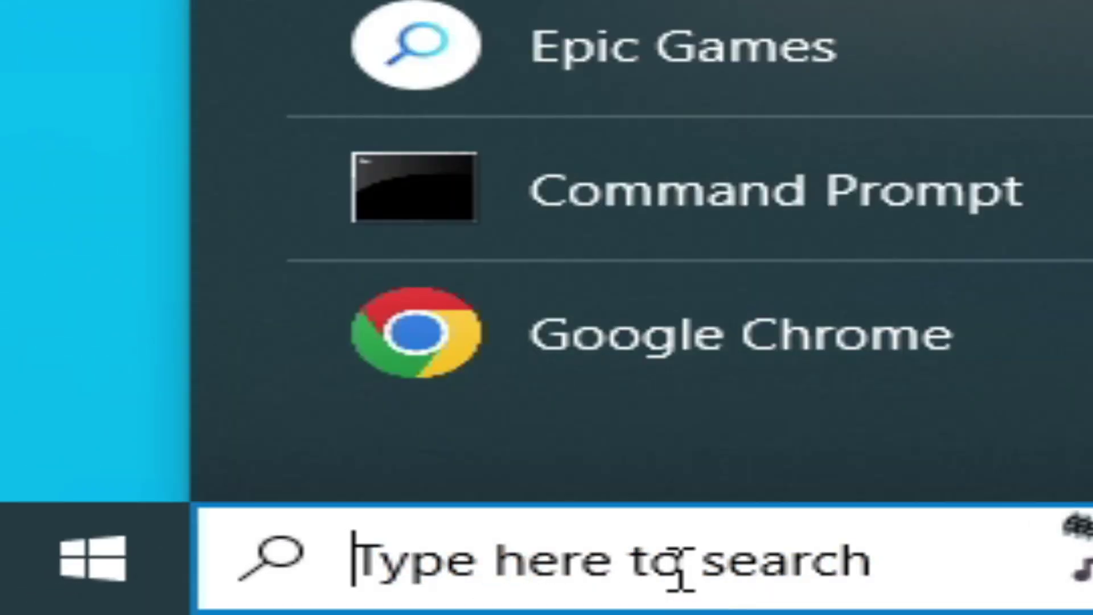
pyautogui.write('dxd')
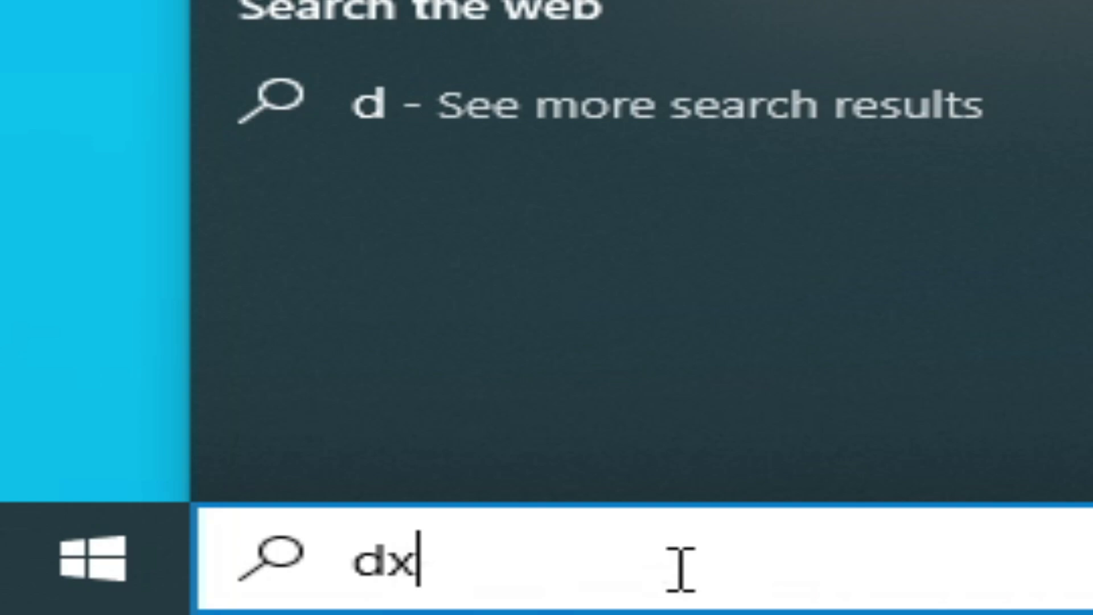
pyautogui.write('iag')
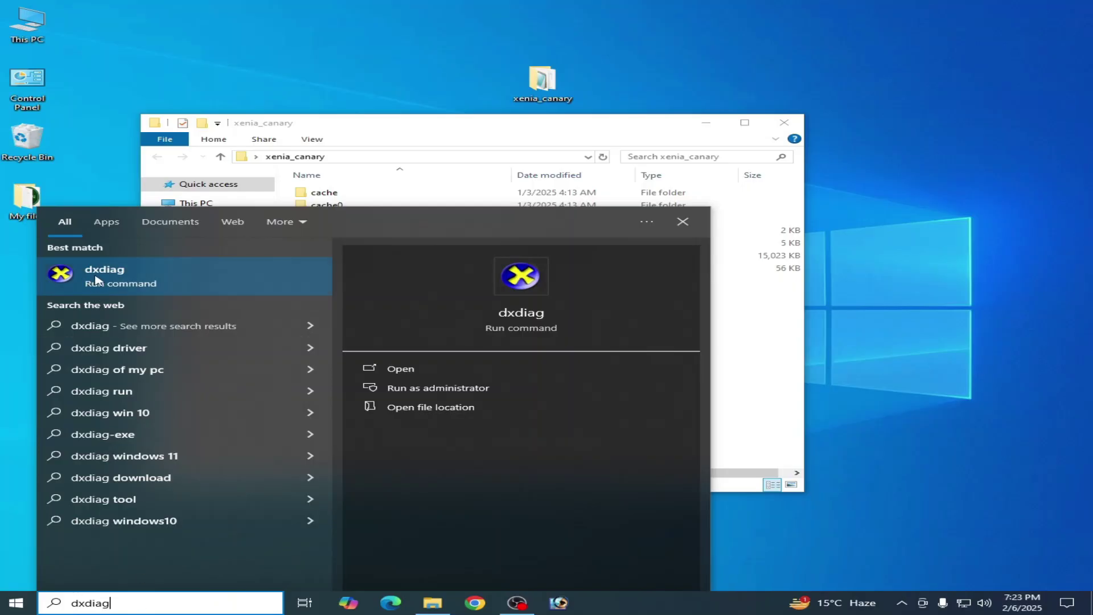
pyautogui.click(95, 279)
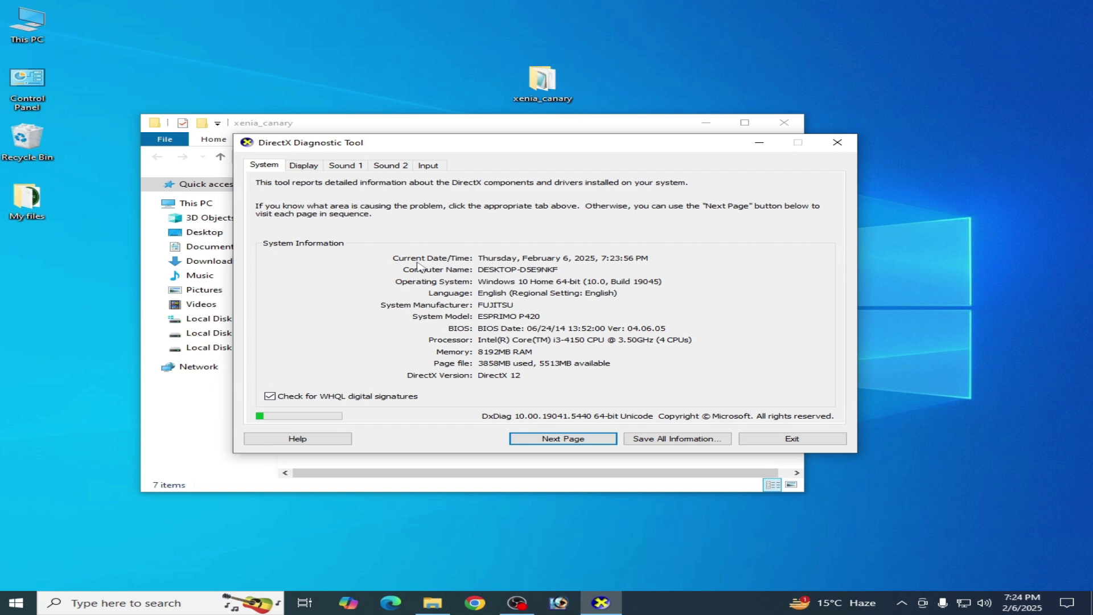
pyautogui.click(315, 167)
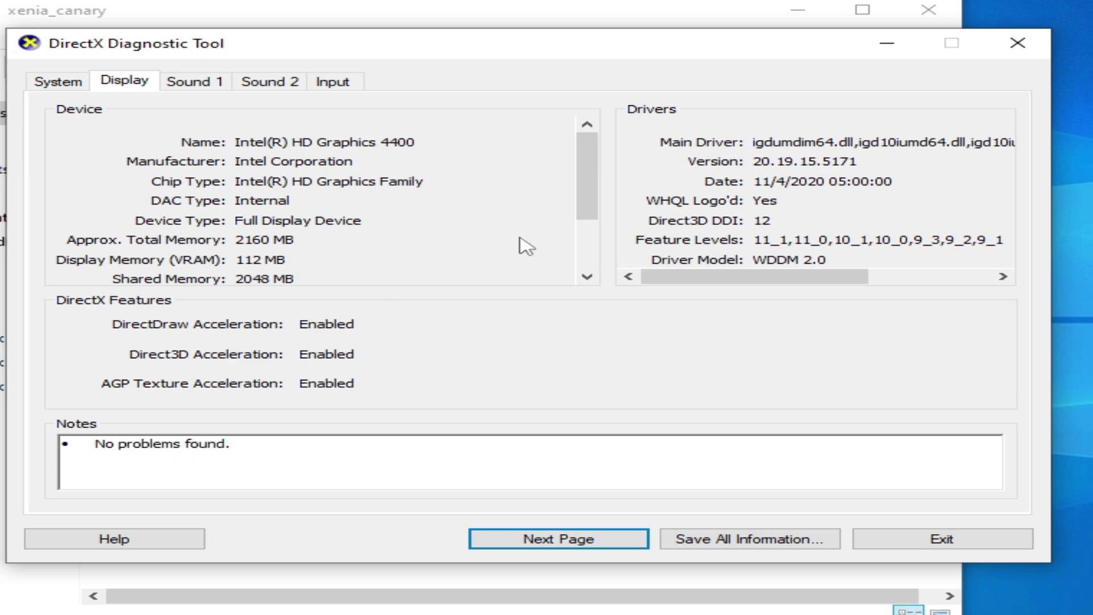
pyautogui.click(899, 541)
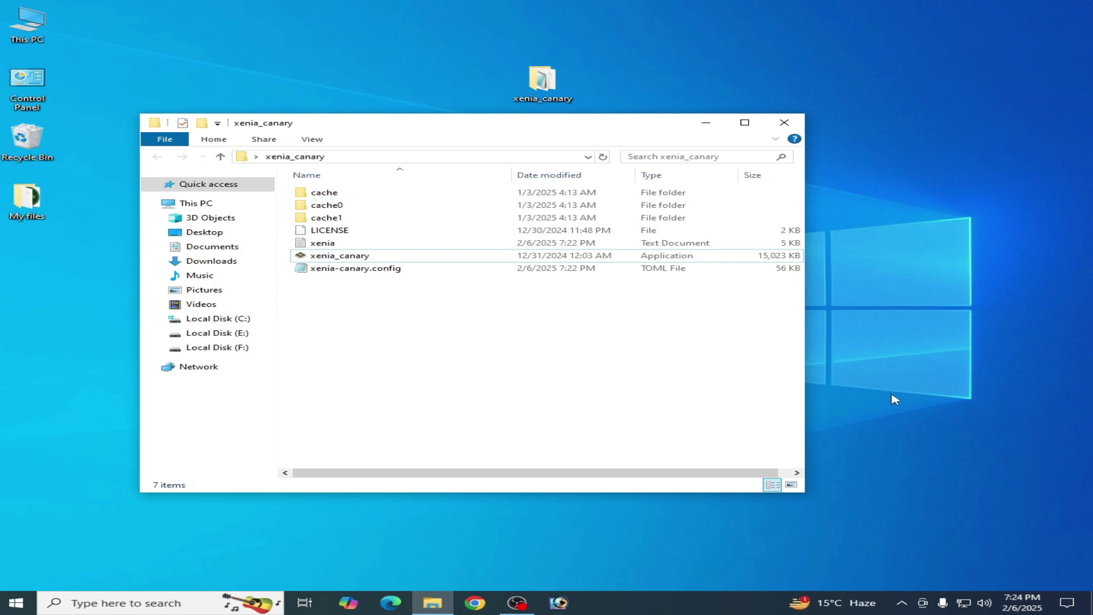
# Open Graphics settings from the Windows display settings and add the xenia_canary application from the Desktop's xenia_canary folder
pyautogui.rightClick(892, 363)
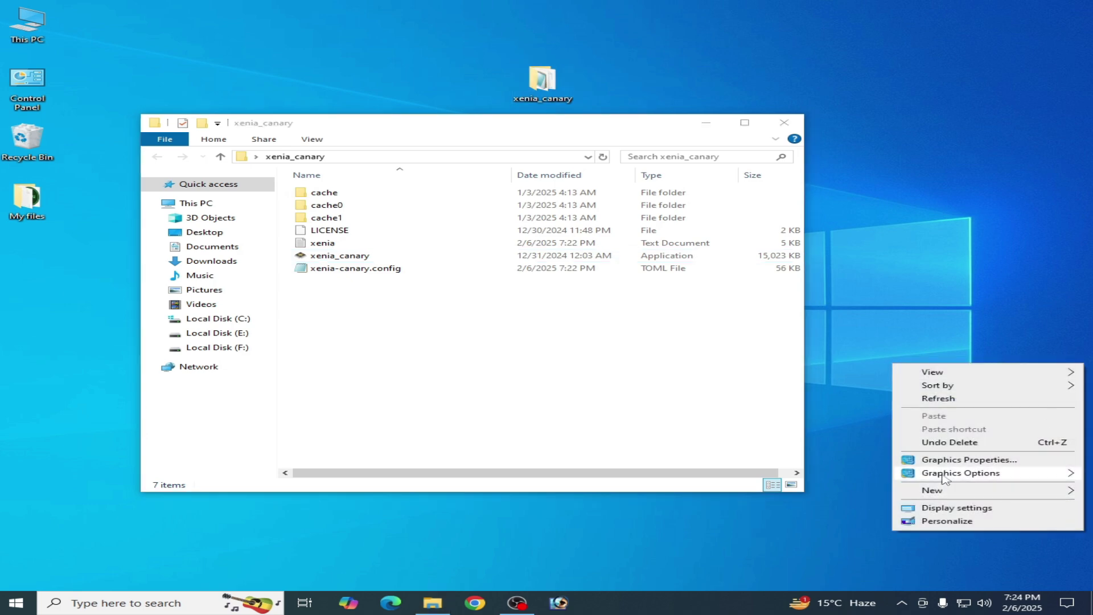
pyautogui.click(958, 508)
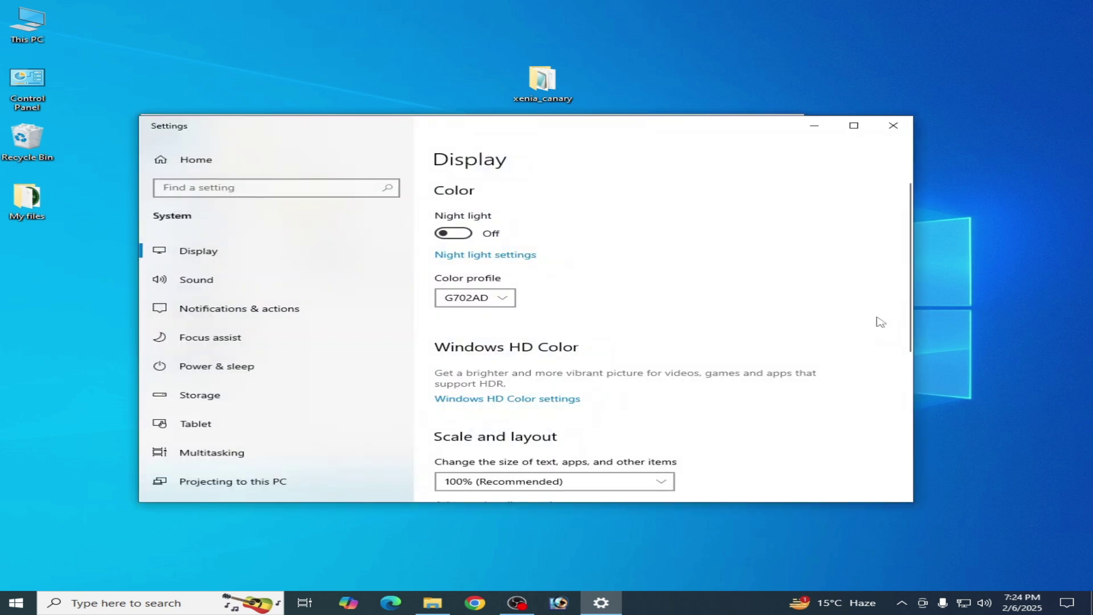
pyautogui.moveTo(908, 239); pyautogui.dragTo(911, 390)
pyautogui.click(504, 362)
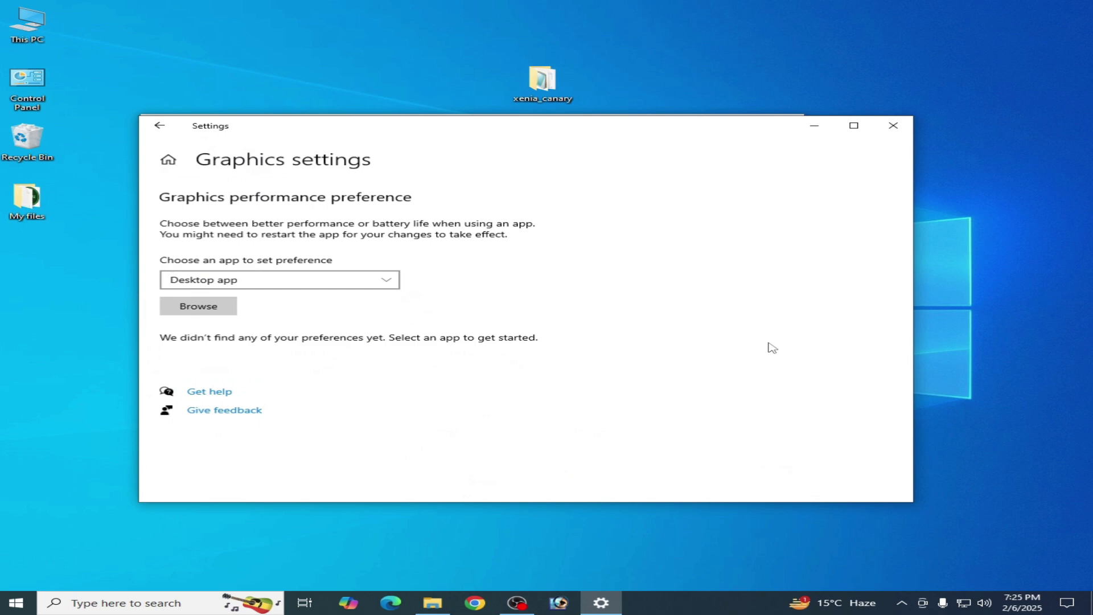
pyautogui.click(214, 311)
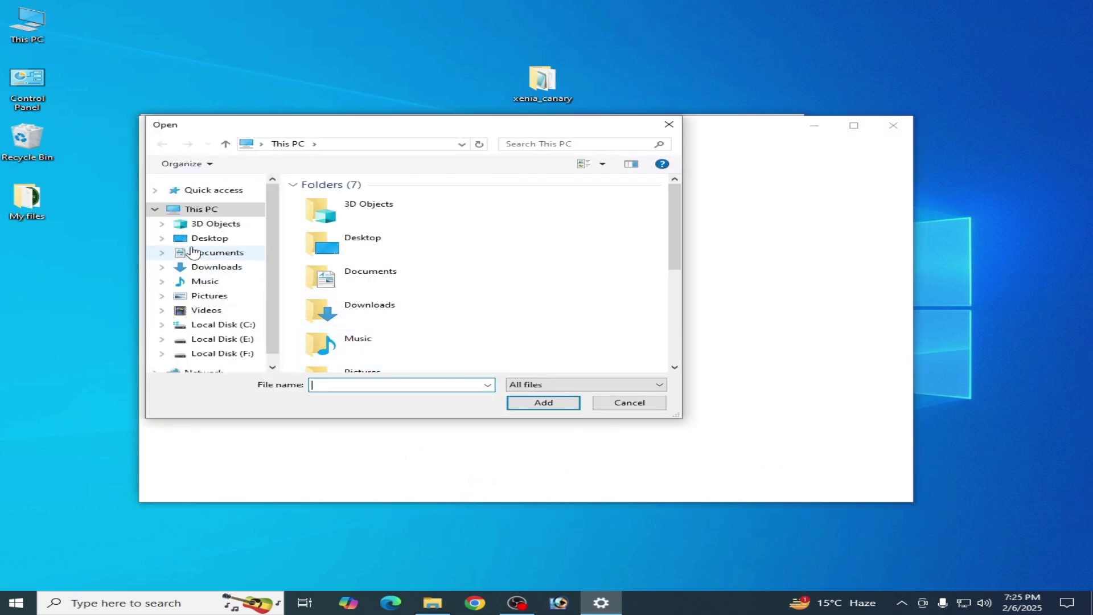
pyautogui.click(210, 238)
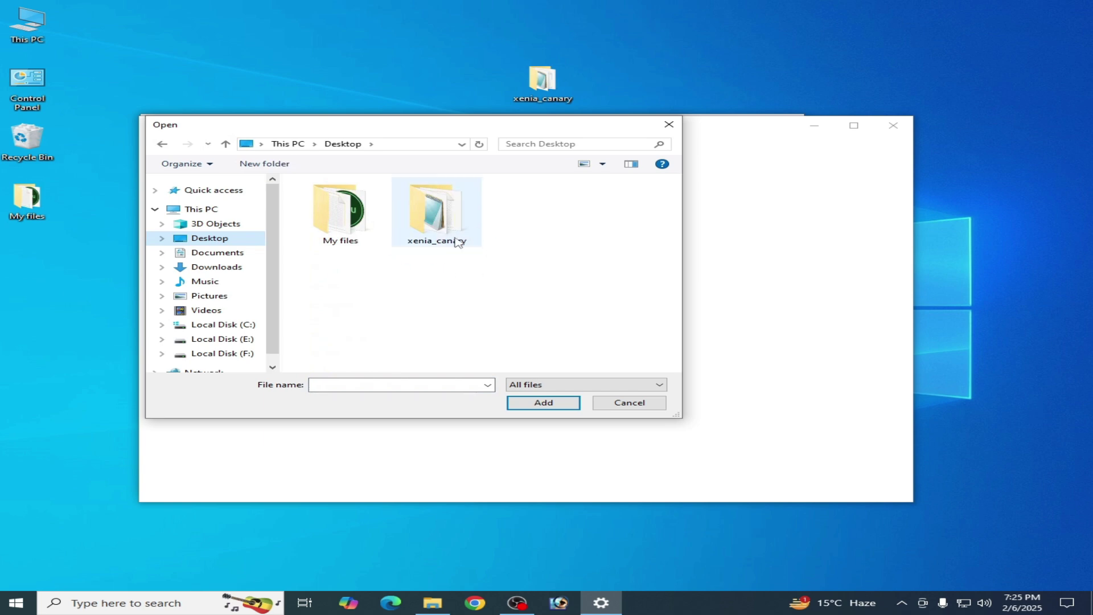
pyautogui.doubleClick(439, 222)
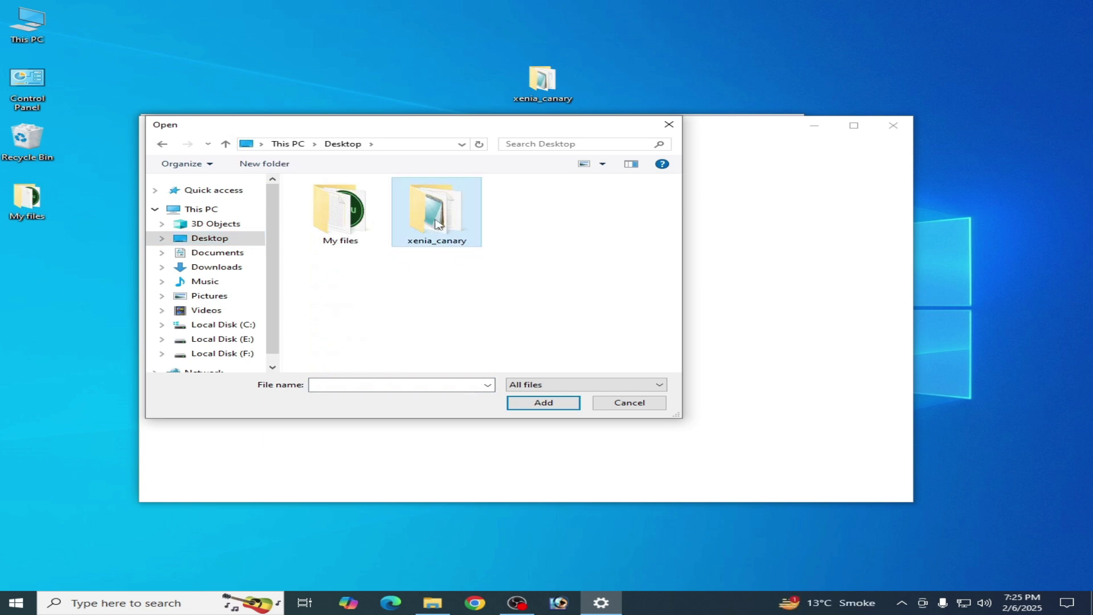
pyautogui.click(349, 237)
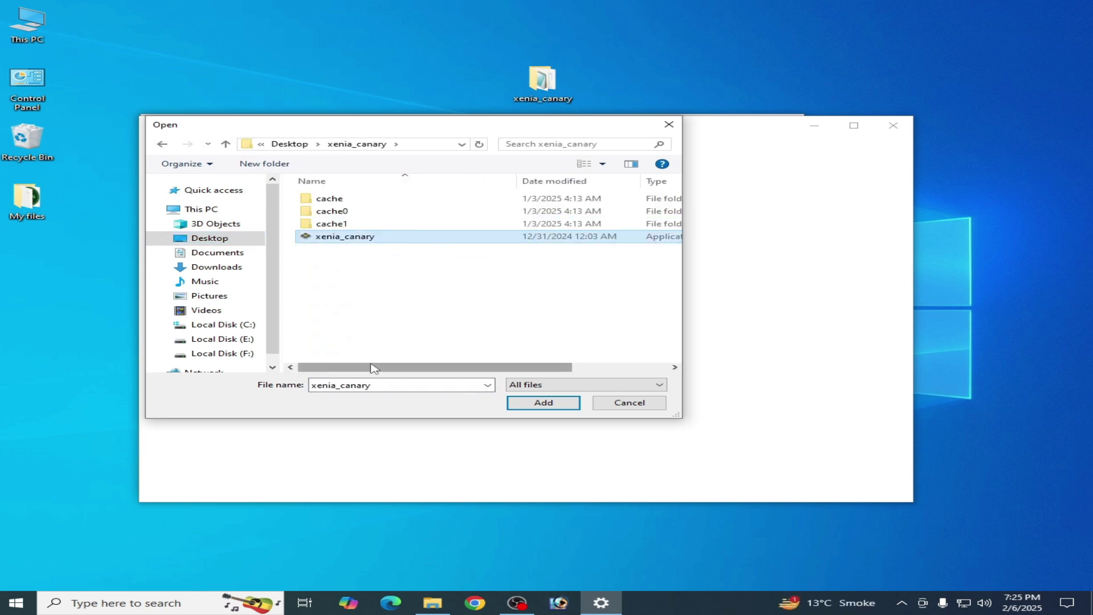
pyautogui.moveTo(373, 366)
pyautogui.mouseDown()
pyautogui.moveTo(495, 366)
pyautogui.moveTo(371, 366)
pyautogui.mouseUp()
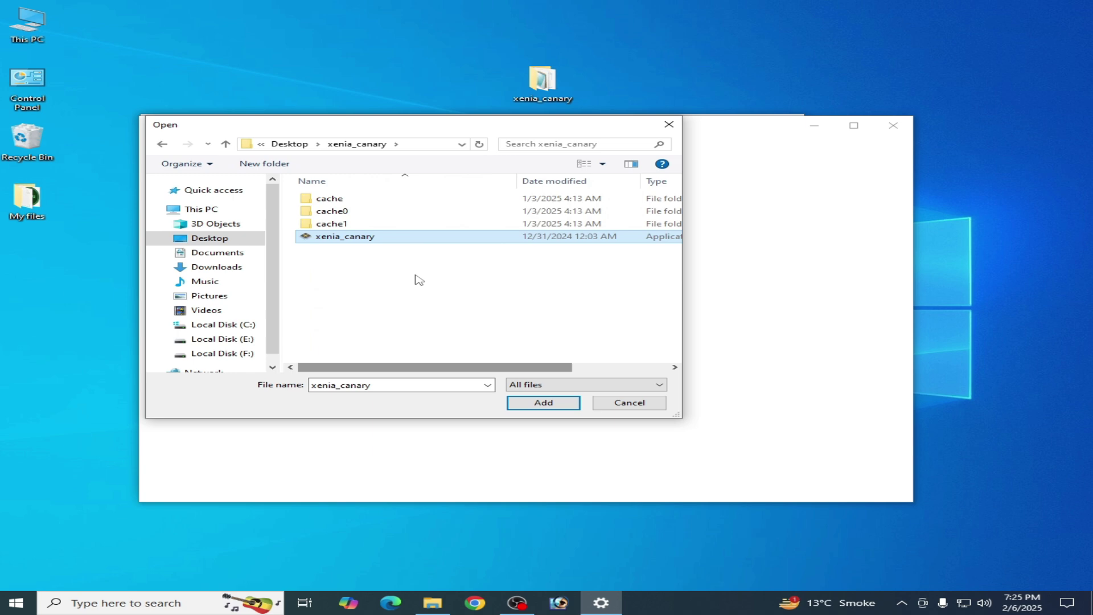
pyautogui.click(543, 404)
# Set xenia_canary's graphics preference to High performance, save it and close Settings
pyautogui.click(412, 391)
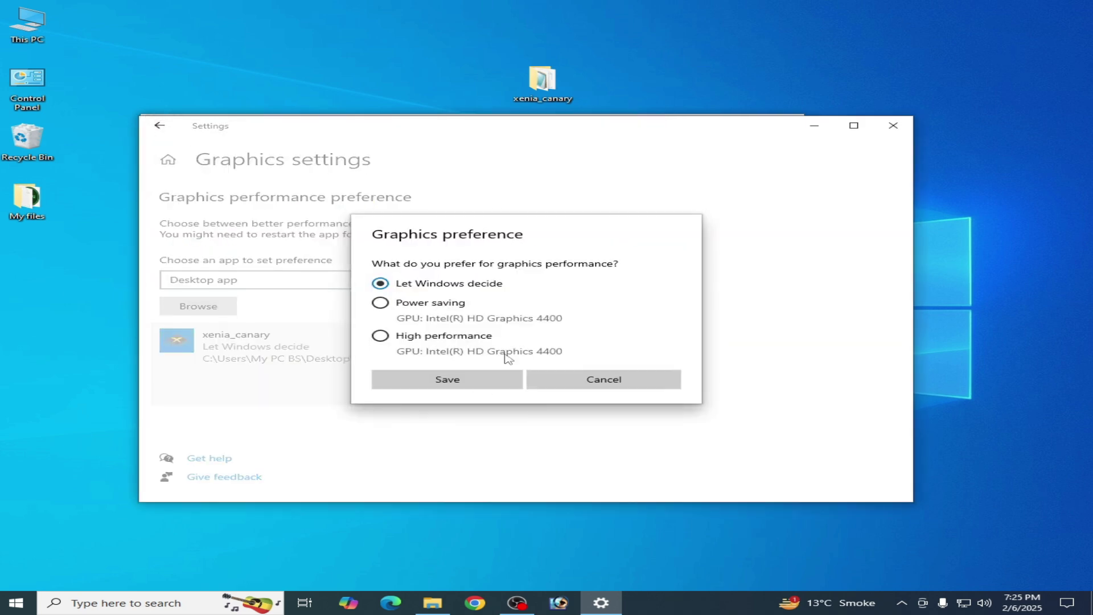
pyautogui.click(380, 336)
pyautogui.click(476, 378)
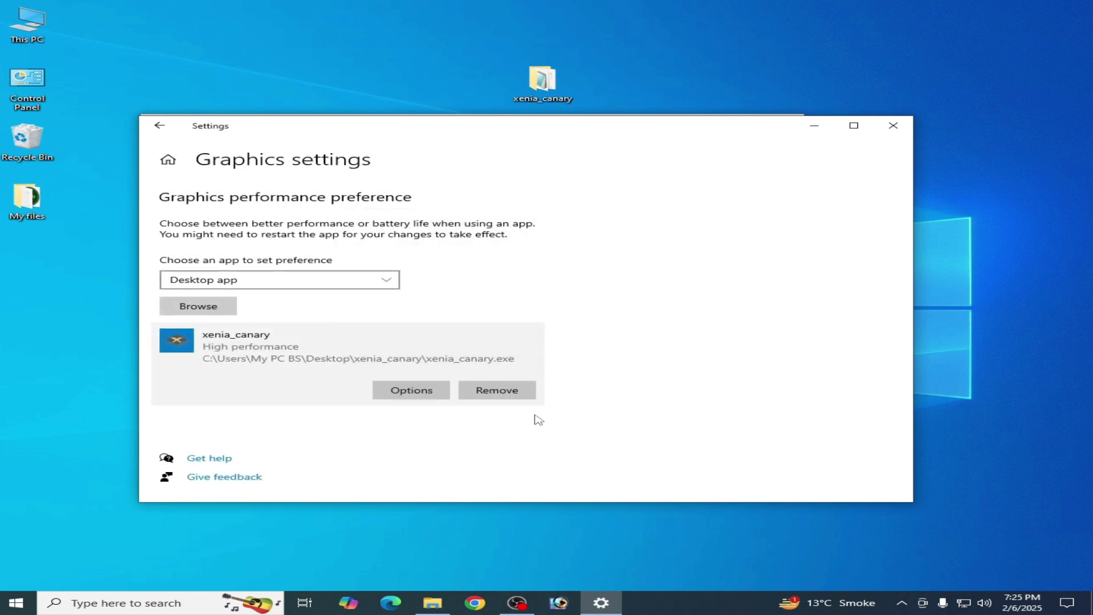
pyautogui.click(894, 125)
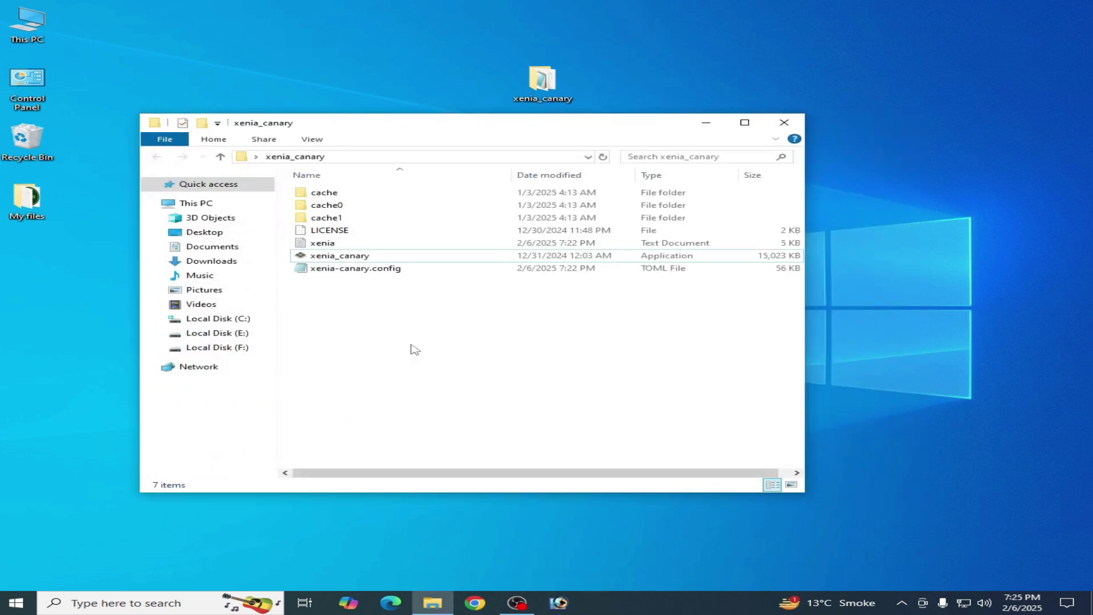
pyautogui.rightClick(340, 259)
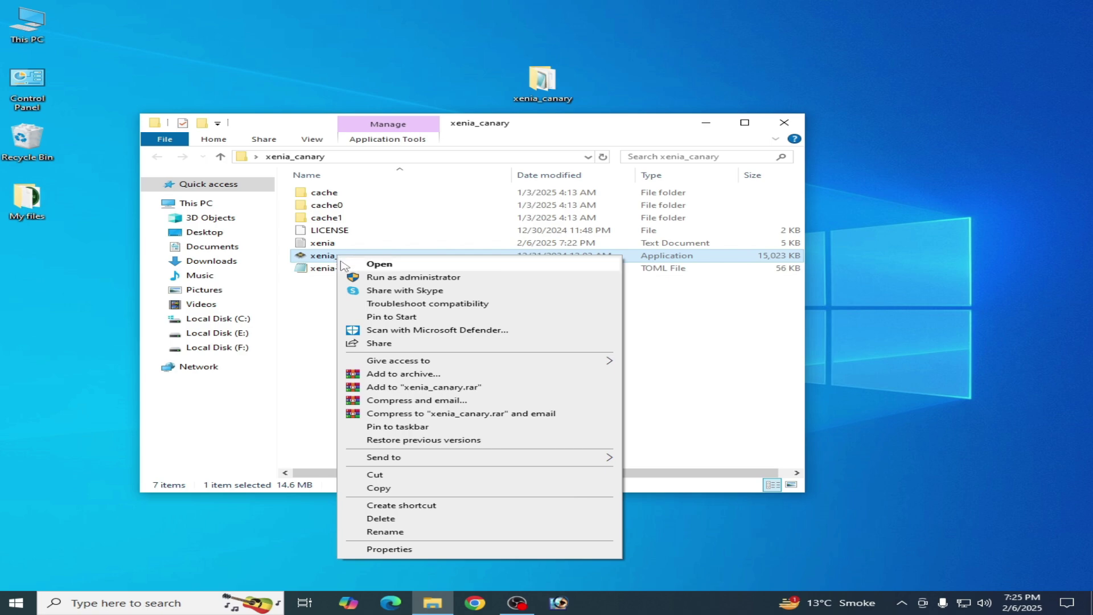
pyautogui.click(307, 340)
# Search Windows for "view adv", open the advanced system settings and bring up the environment variables
pyautogui.click(147, 602)
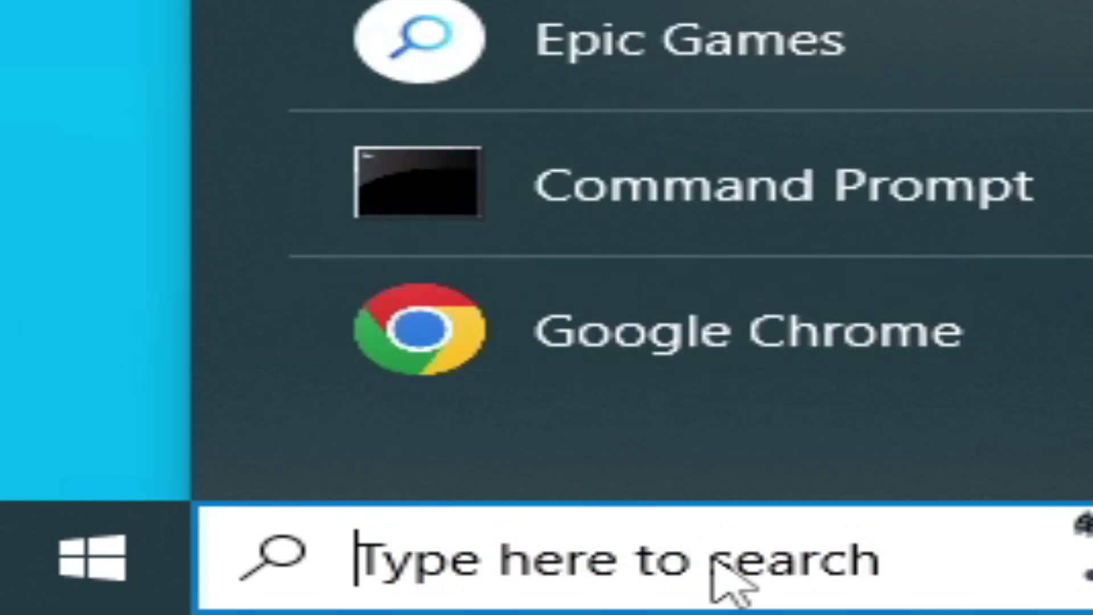
pyautogui.write('view adv')
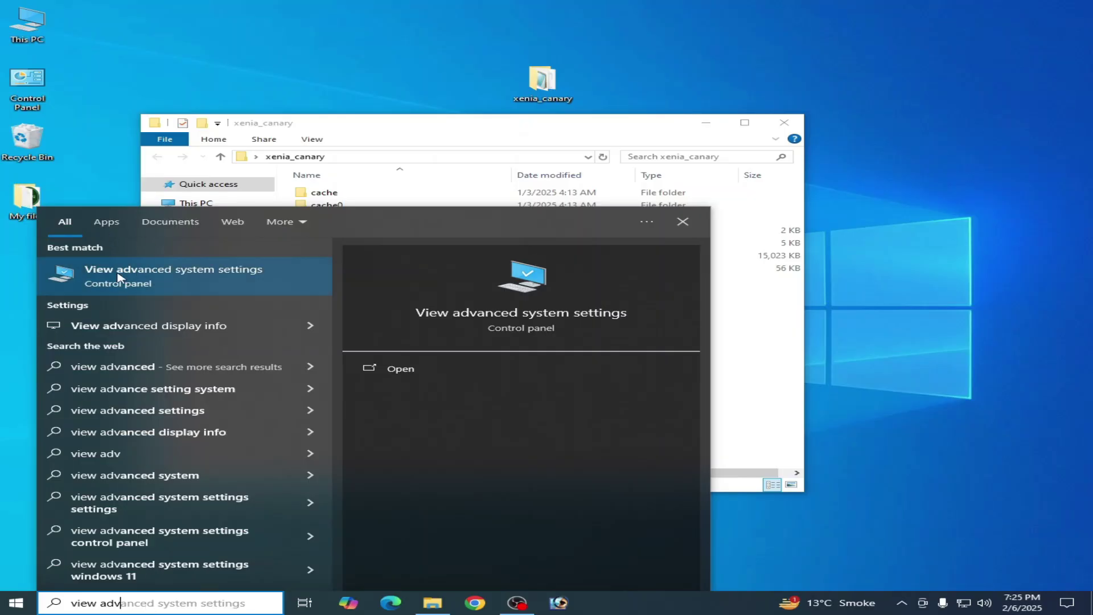
pyautogui.click(152, 268)
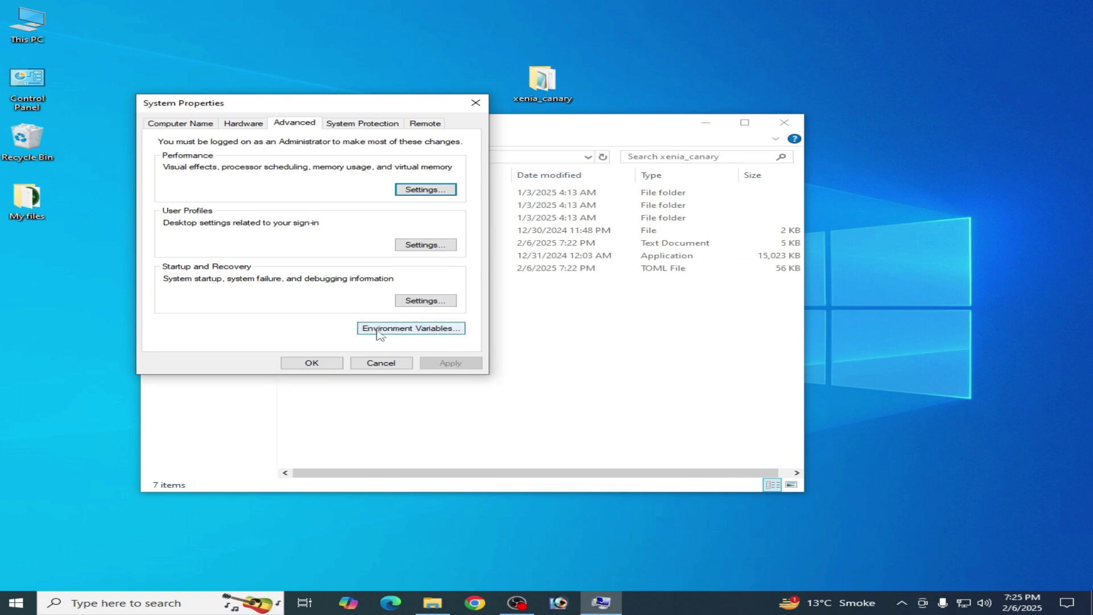
pyautogui.click(378, 331)
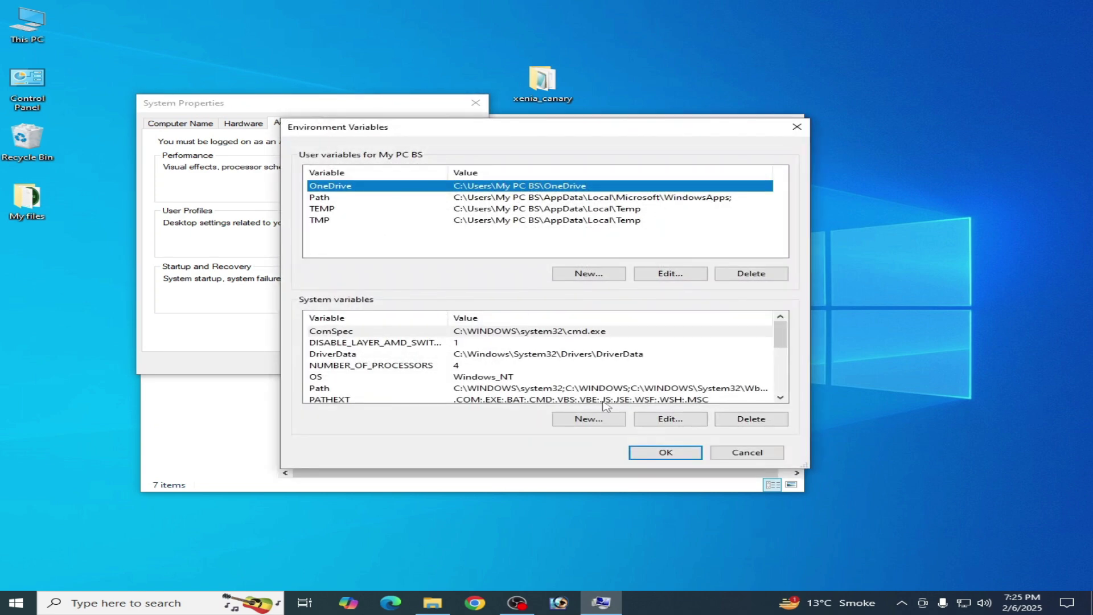
# Check the DISABLE_LAYER_AMD_SWITCHABLE_GRAPHICS_1 system variable, delete it and accept the environment variable changes
pyautogui.doubleClick(379, 342)
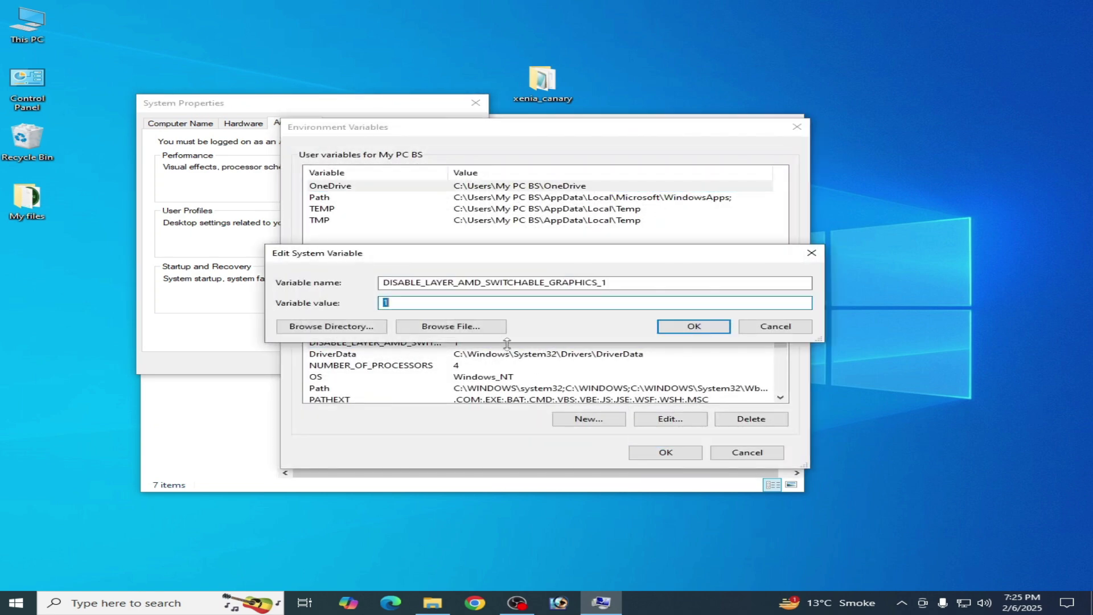
pyautogui.click(689, 326)
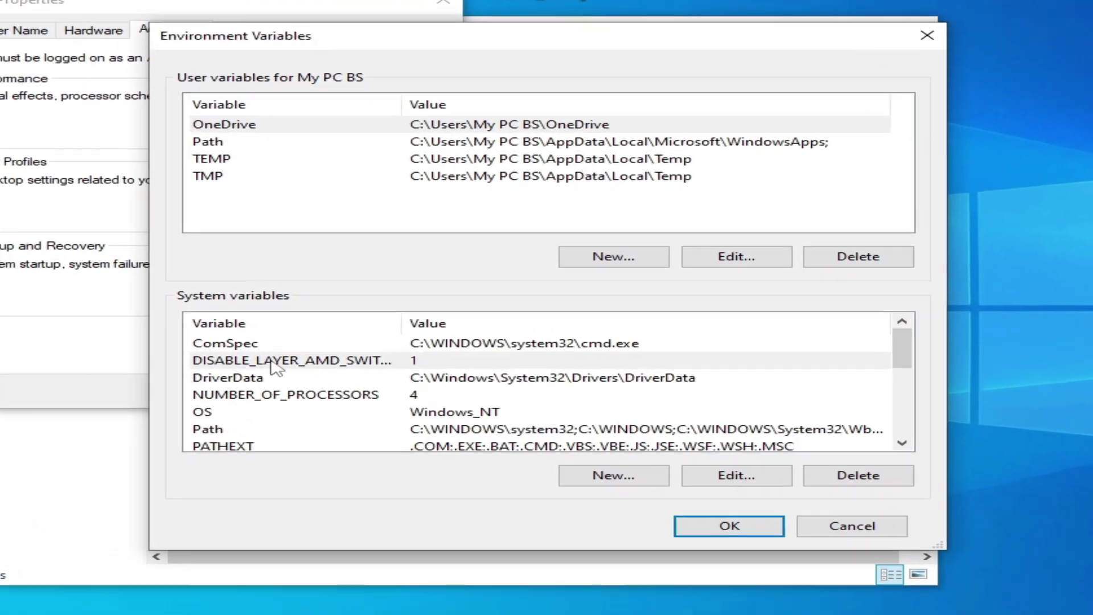
pyautogui.click(406, 343)
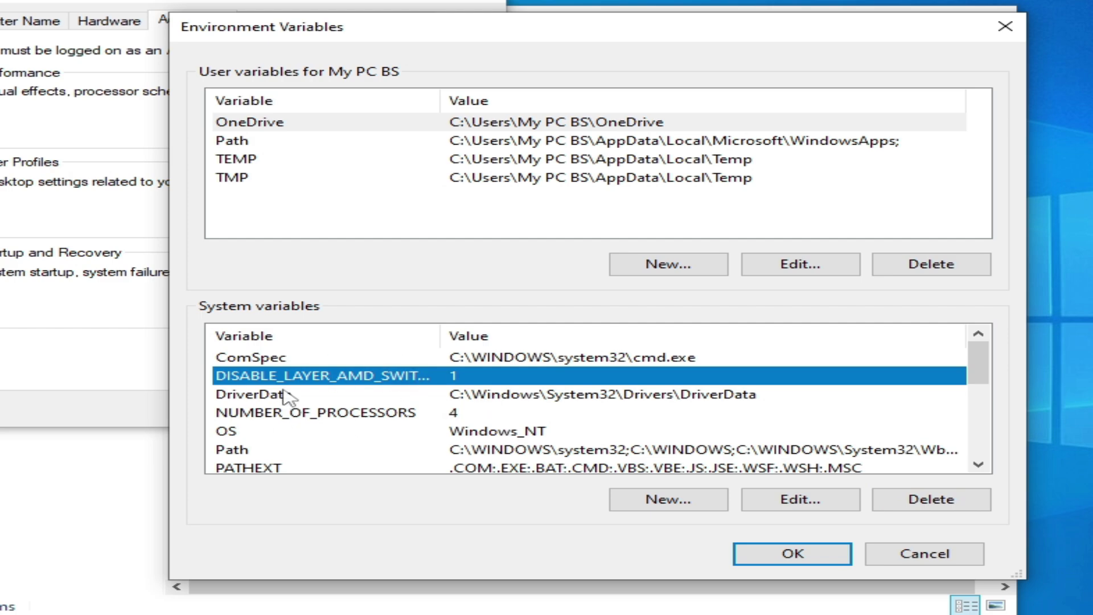
pyautogui.click(923, 501)
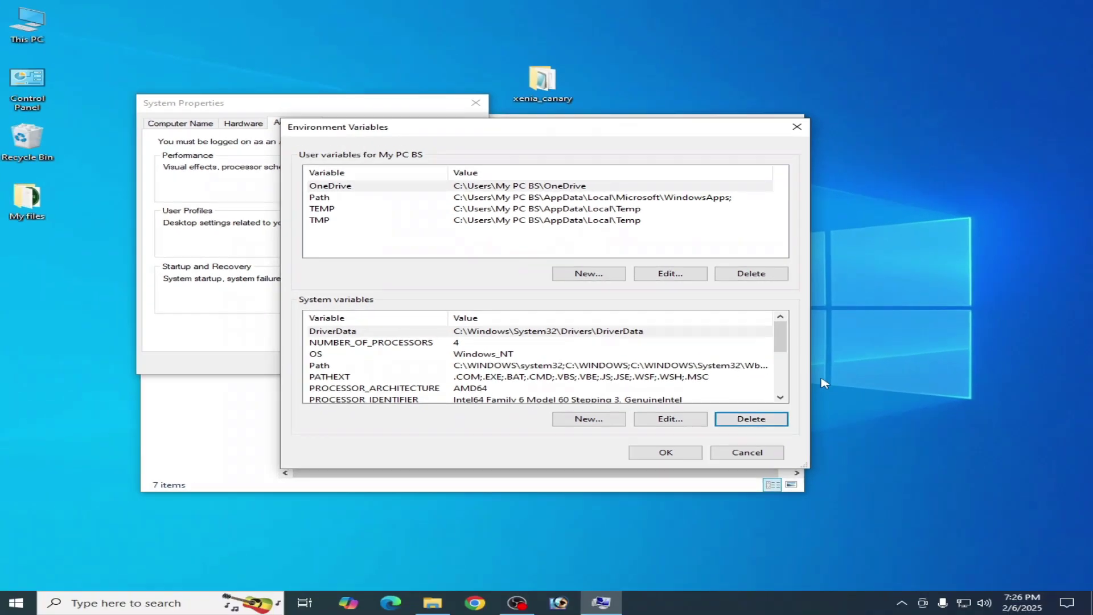
pyautogui.click(665, 452)
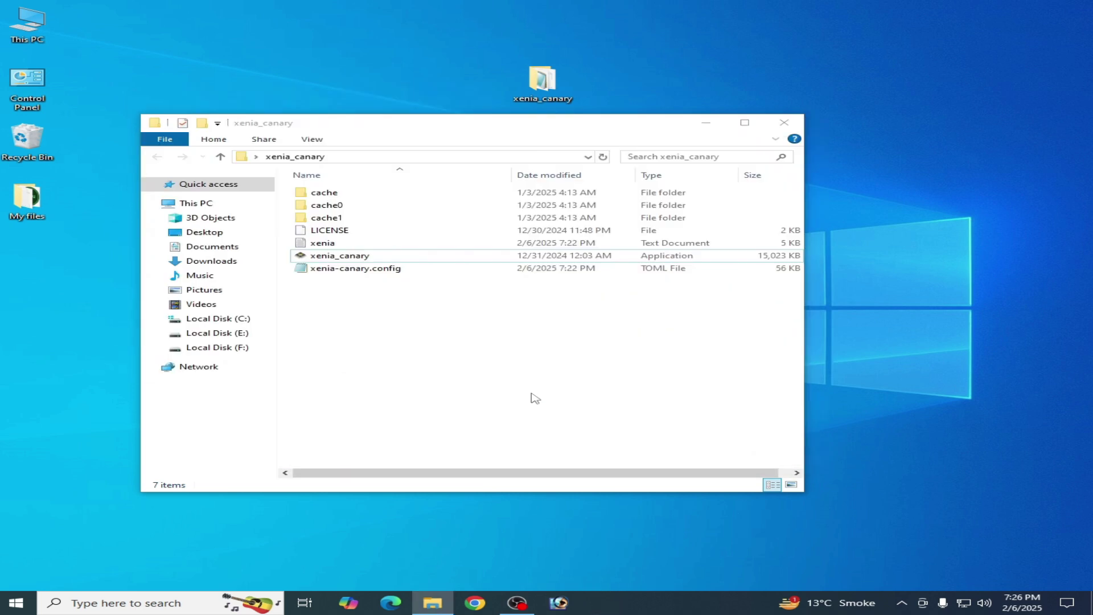
# Open xenia-canary.config, set d3d12_adapter to -2 in the D3D12 section and save the file
pyautogui.doubleClick(361, 270)
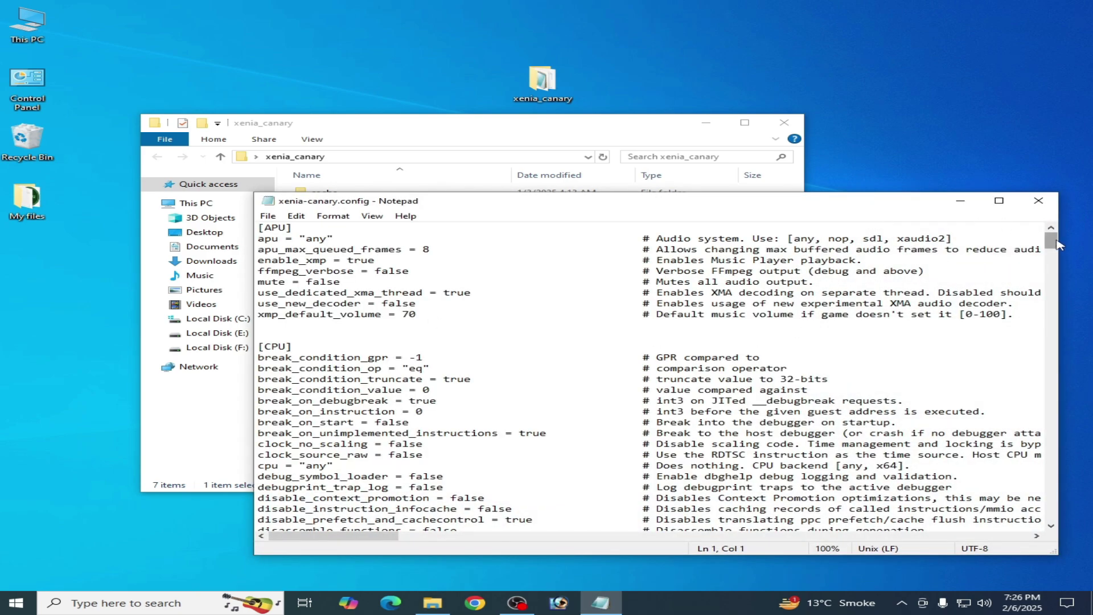
pyautogui.moveTo(1058, 244); pyautogui.dragTo(1058, 280)
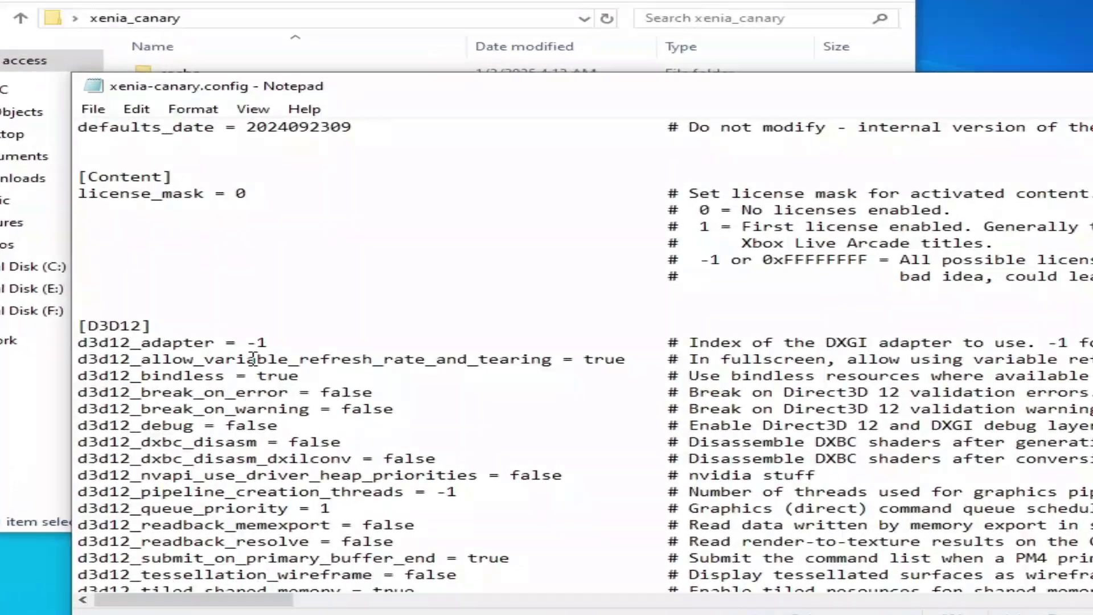
pyautogui.doubleClick(262, 343)
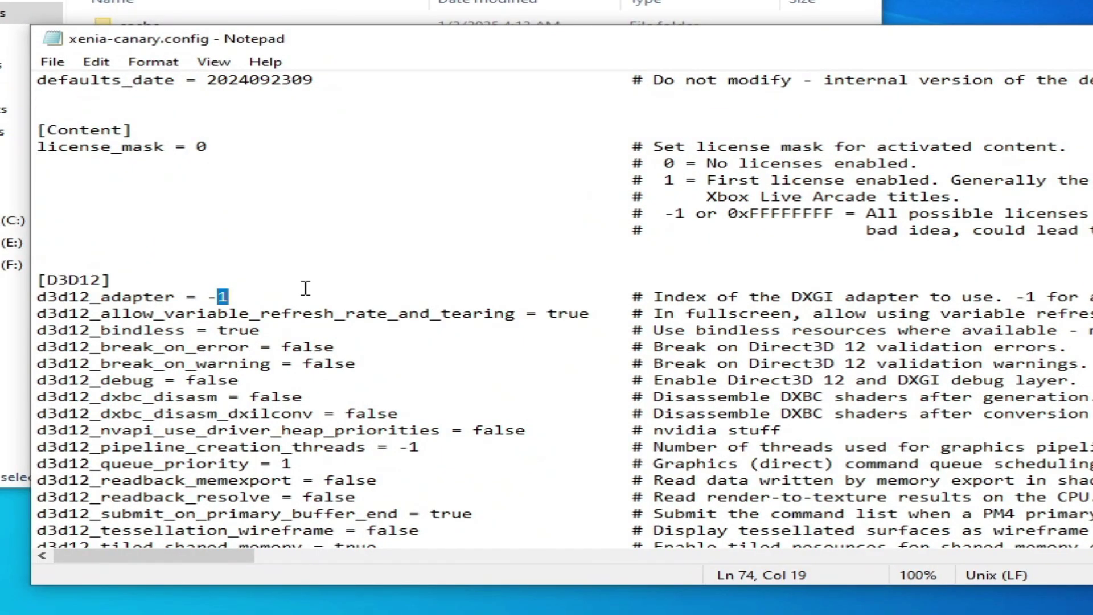
pyautogui.write('2')
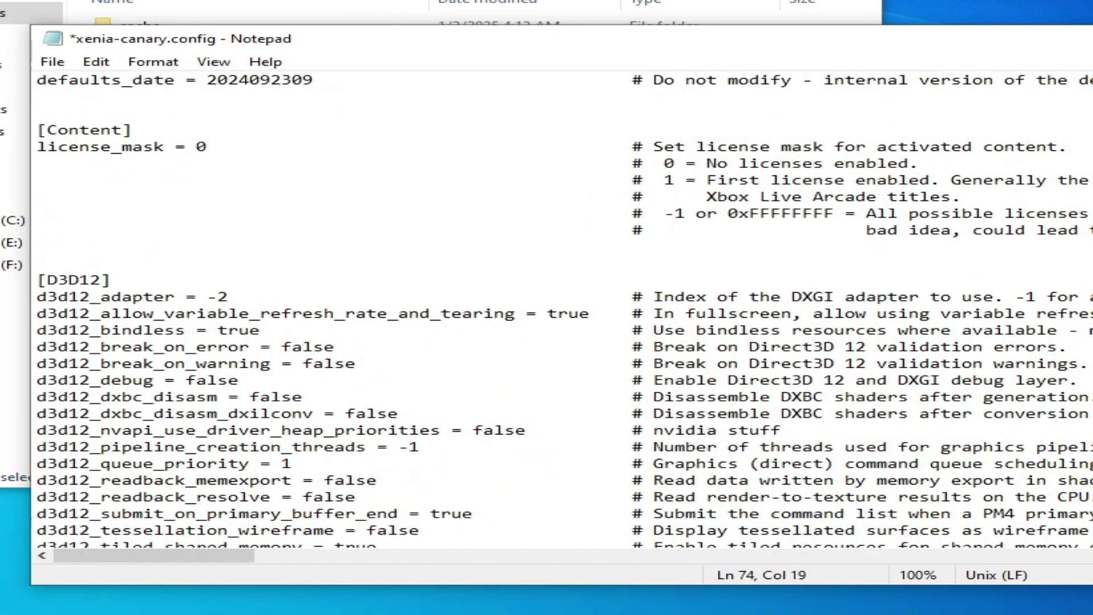
pyautogui.click(52, 61)
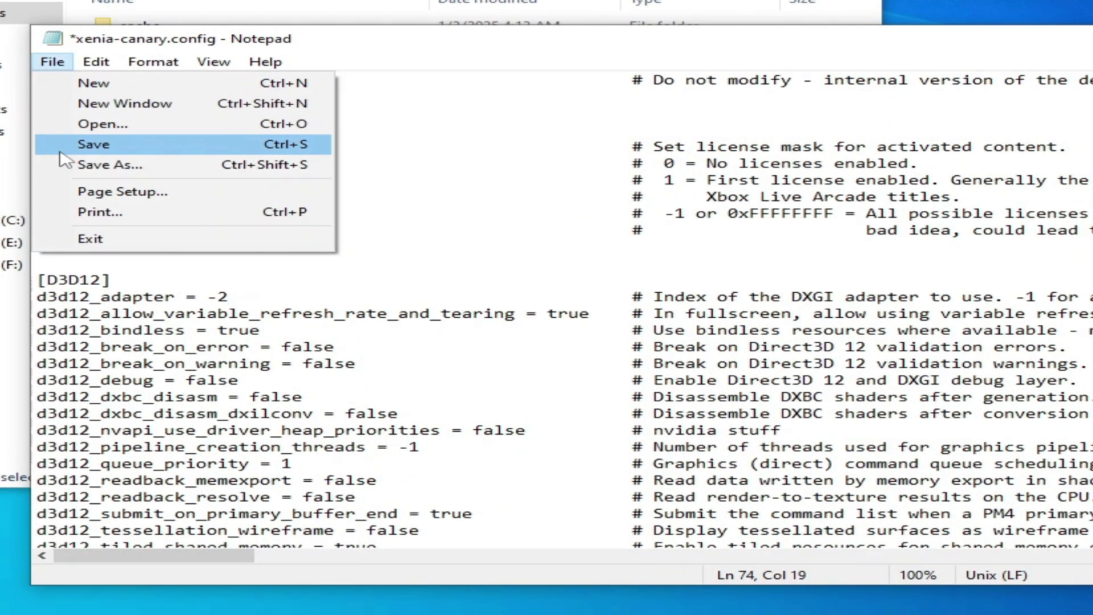
pyautogui.click(83, 146)
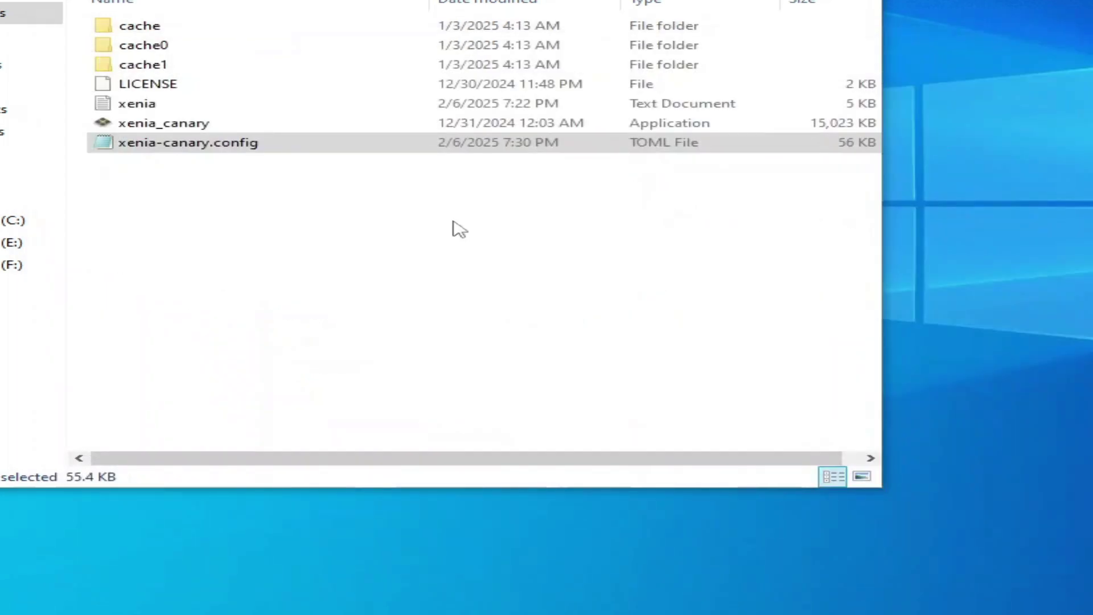
# Open xenia-canary.config, set the gpu option to "vulkan" by copying the value from its comment, and save the file
pyautogui.doubleClick(203, 148)
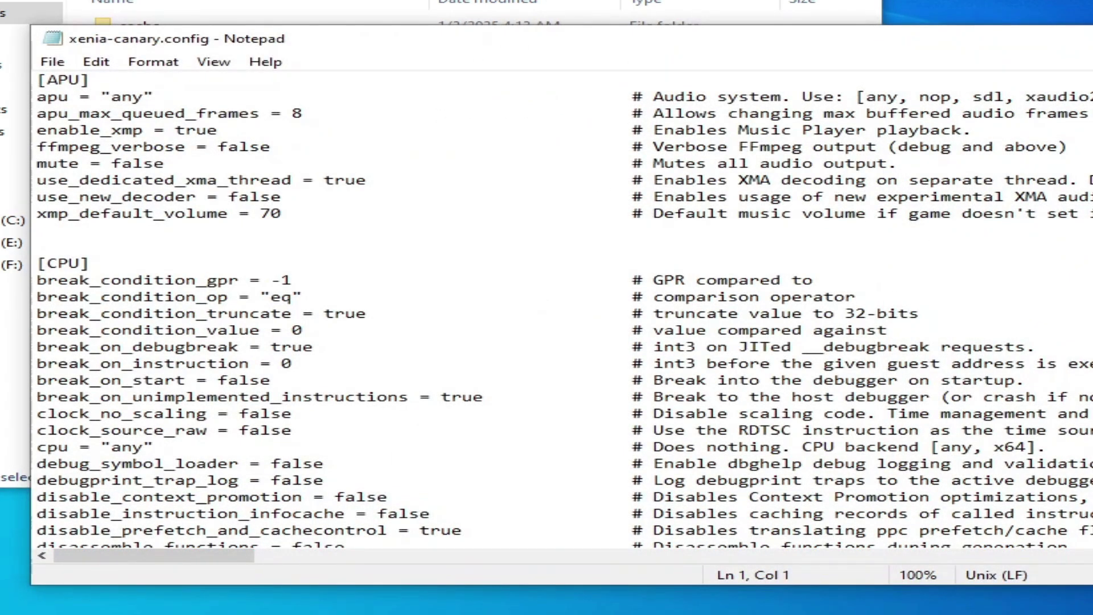
pyautogui.scroll(-20, 547, 308)
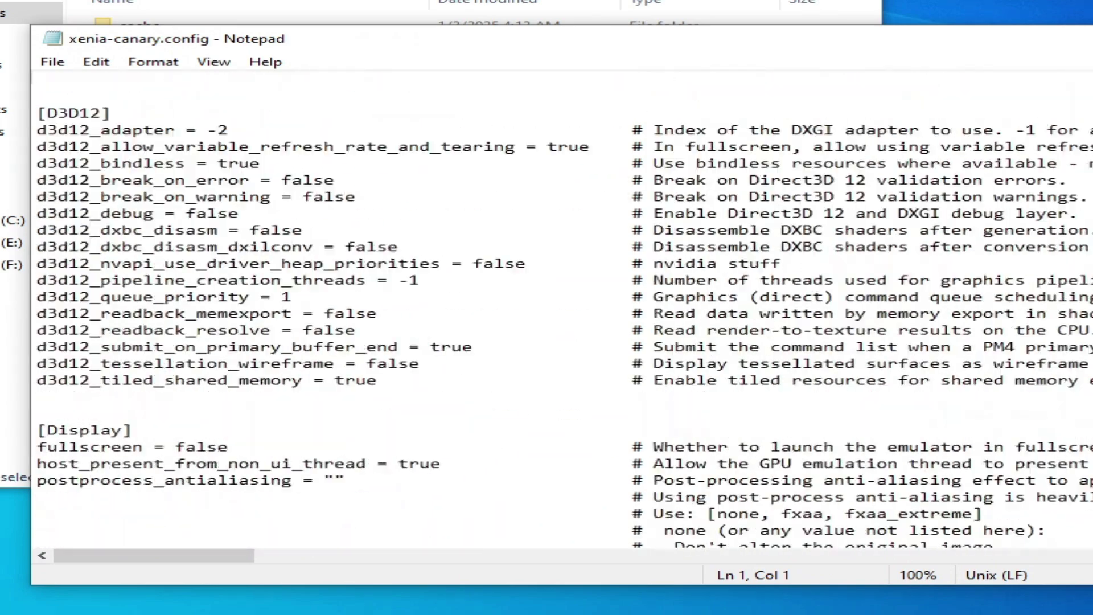
pyautogui.scroll(-20, 100, 208)
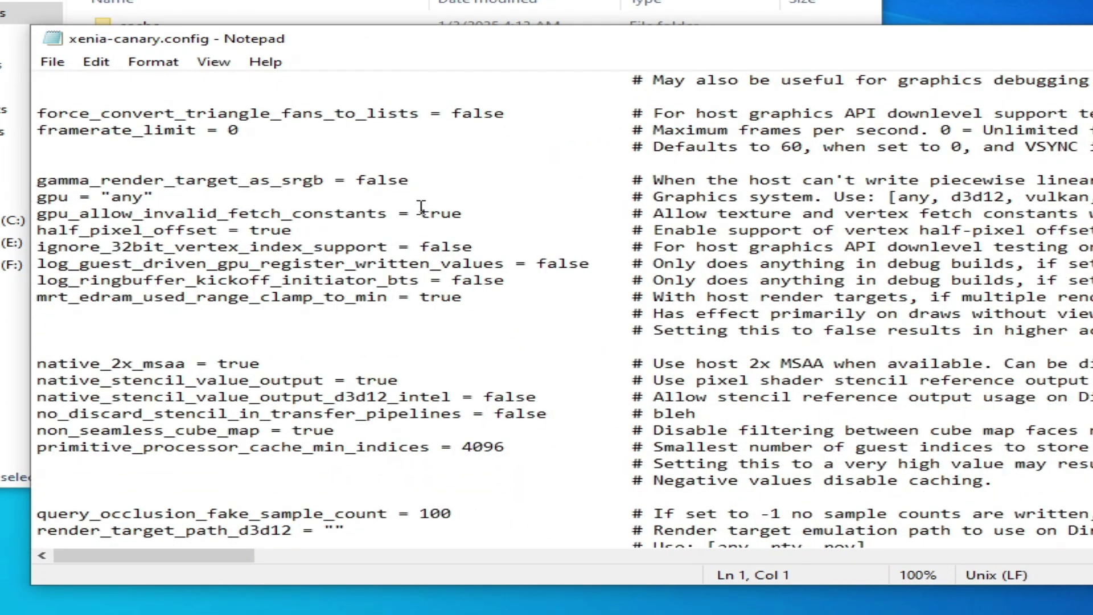
pyautogui.moveTo(1023, 197); pyautogui.dragTo(1090, 199)
pyautogui.rightClick(1058, 197)
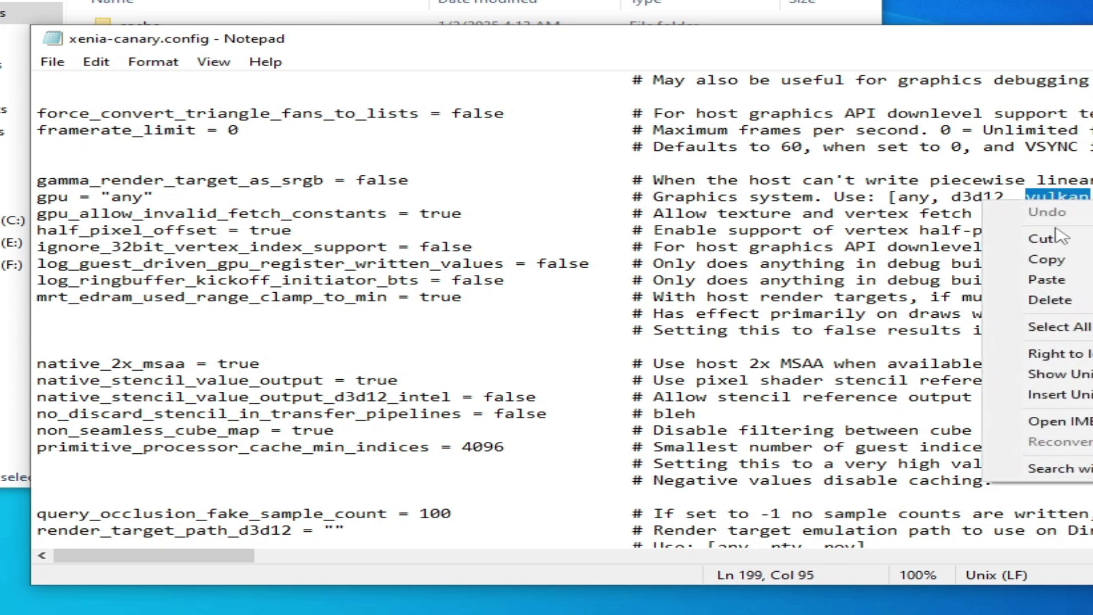
pyautogui.click(1003, 260)
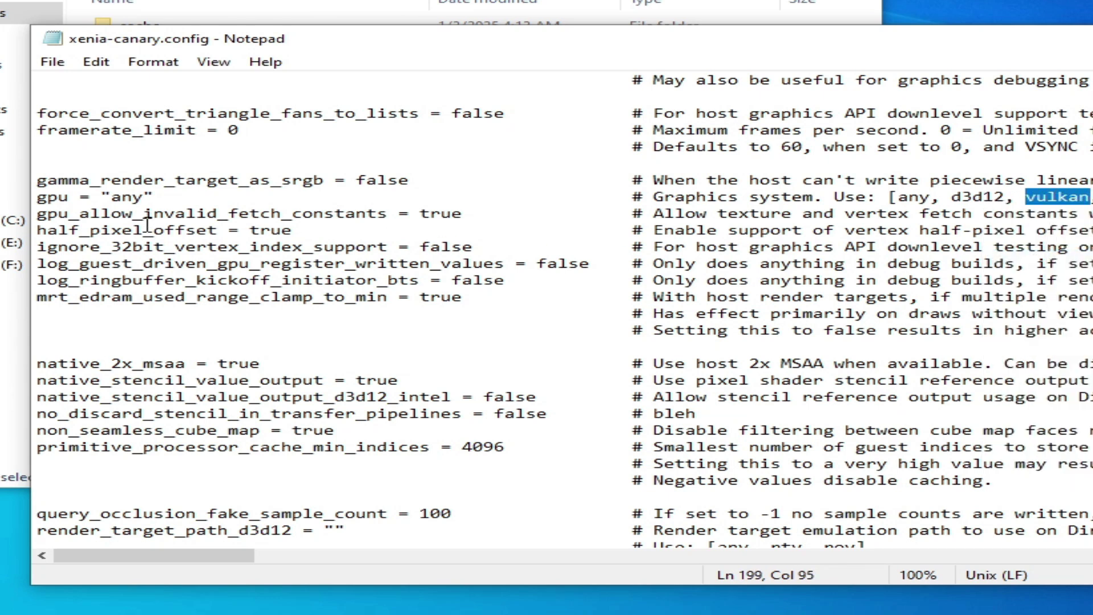
pyautogui.doubleClick(127, 197)
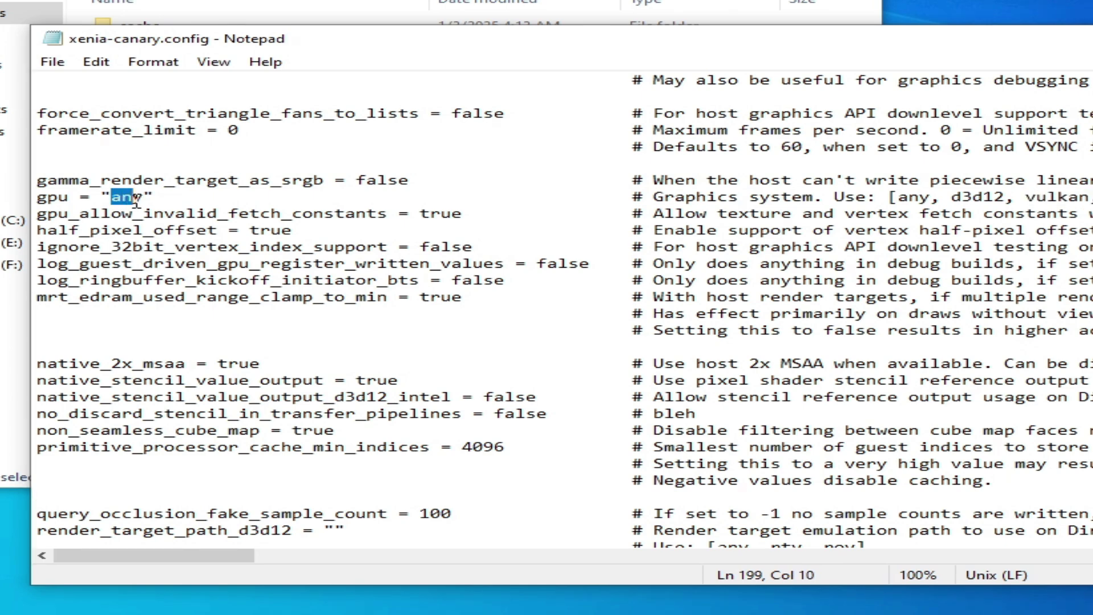
pyautogui.rightClick(136, 206)
pyautogui.click(202, 280)
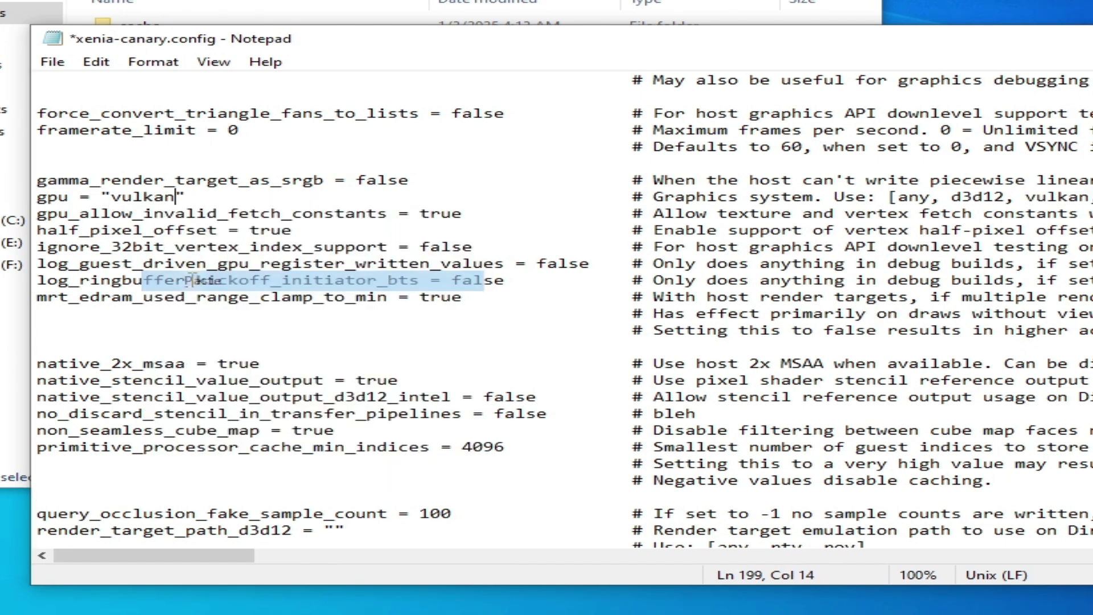
pyautogui.click(57, 64)
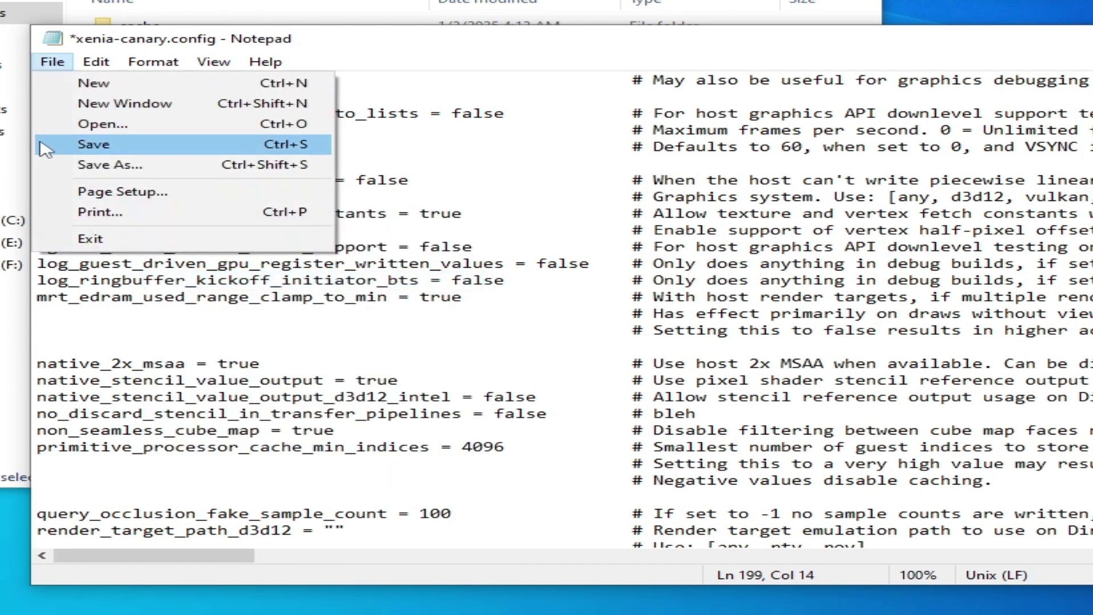
pyautogui.click(88, 147)
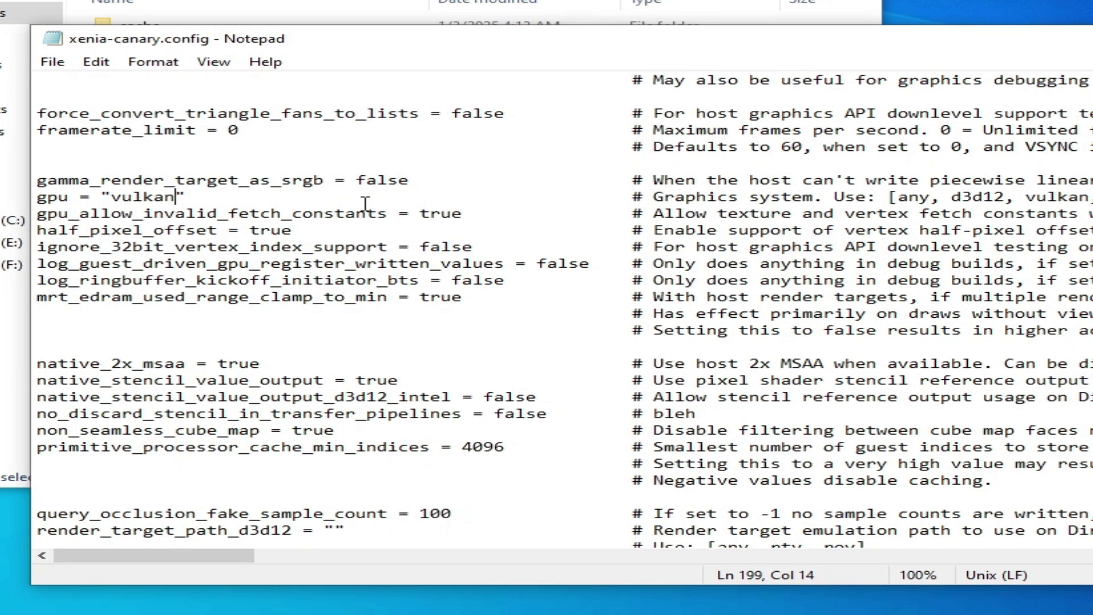
# Set d3d12_adapter to -1 in the D3D12 section, save the config file and close it
pyautogui.scroll(20, 546, 307)
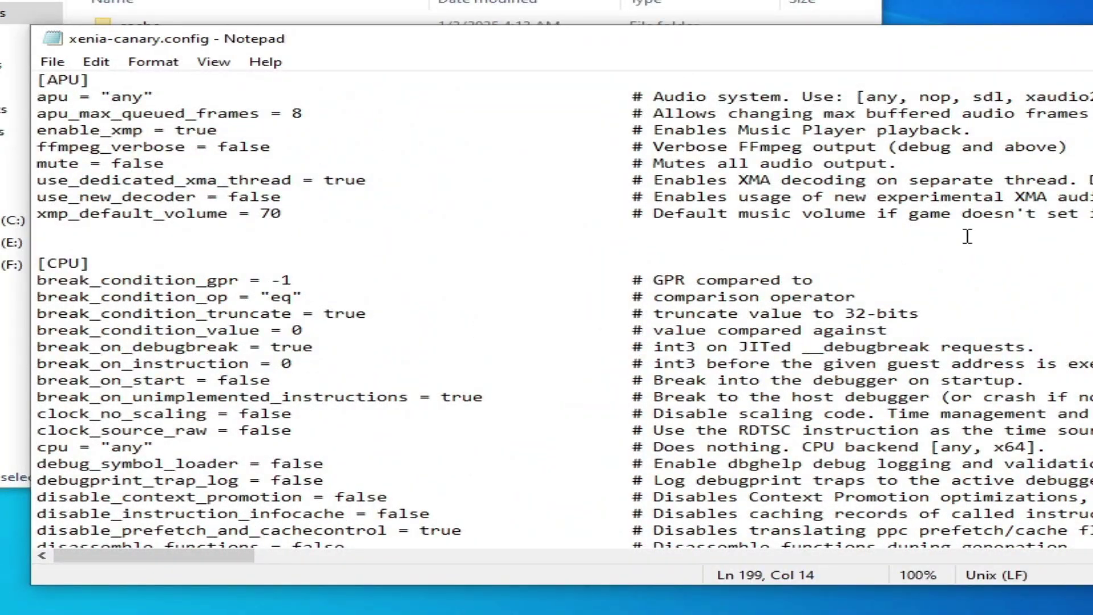
pyautogui.scroll(-20, 269, 354)
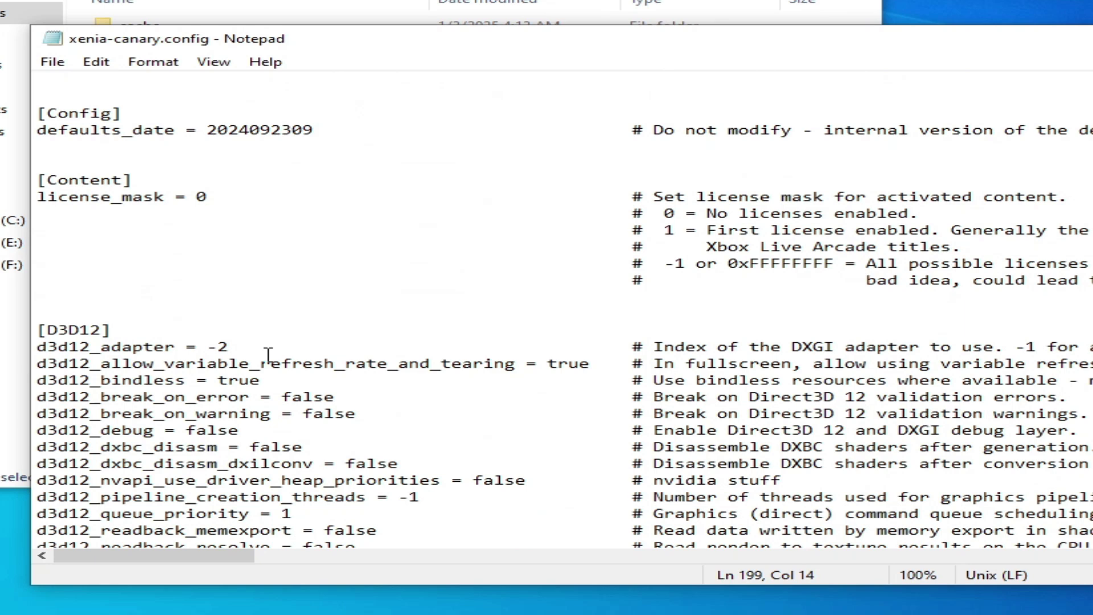
pyautogui.click(228, 345)
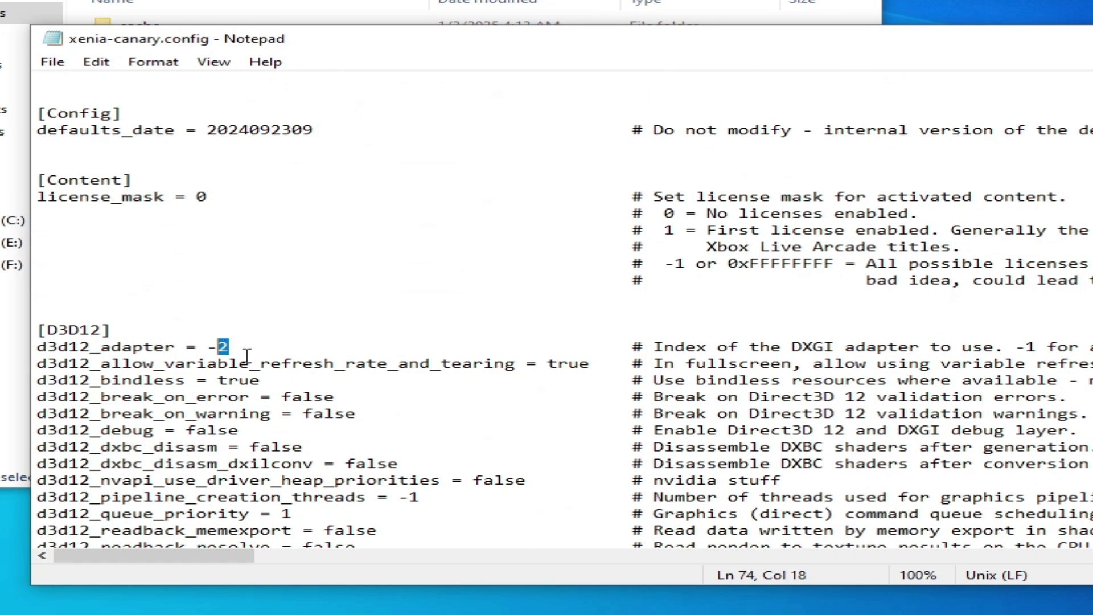
pyautogui.write('1')
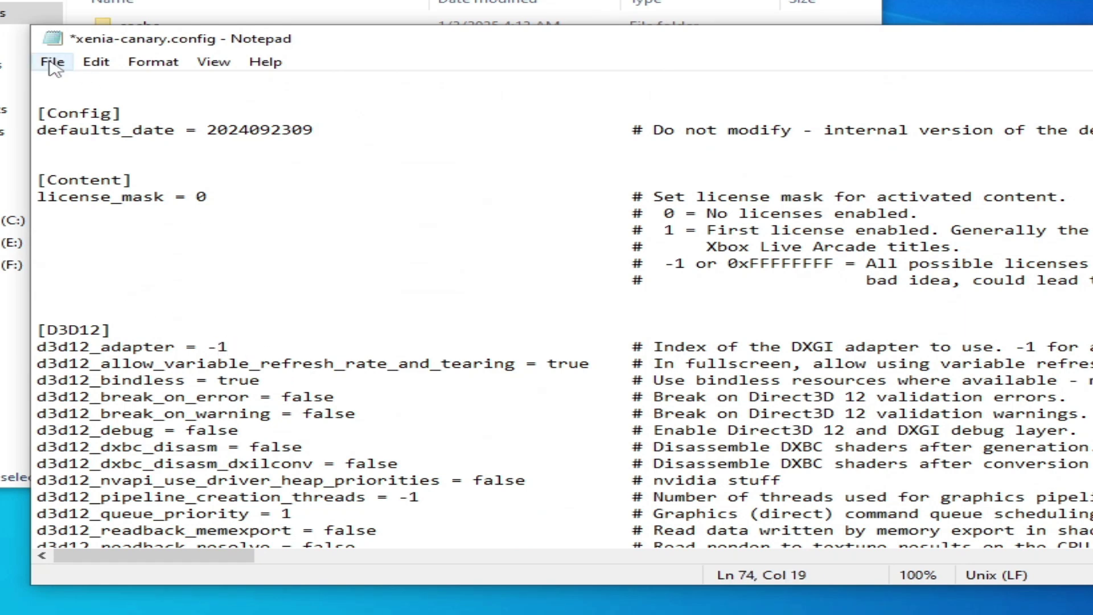
pyautogui.click(52, 62)
pyautogui.click(91, 145)
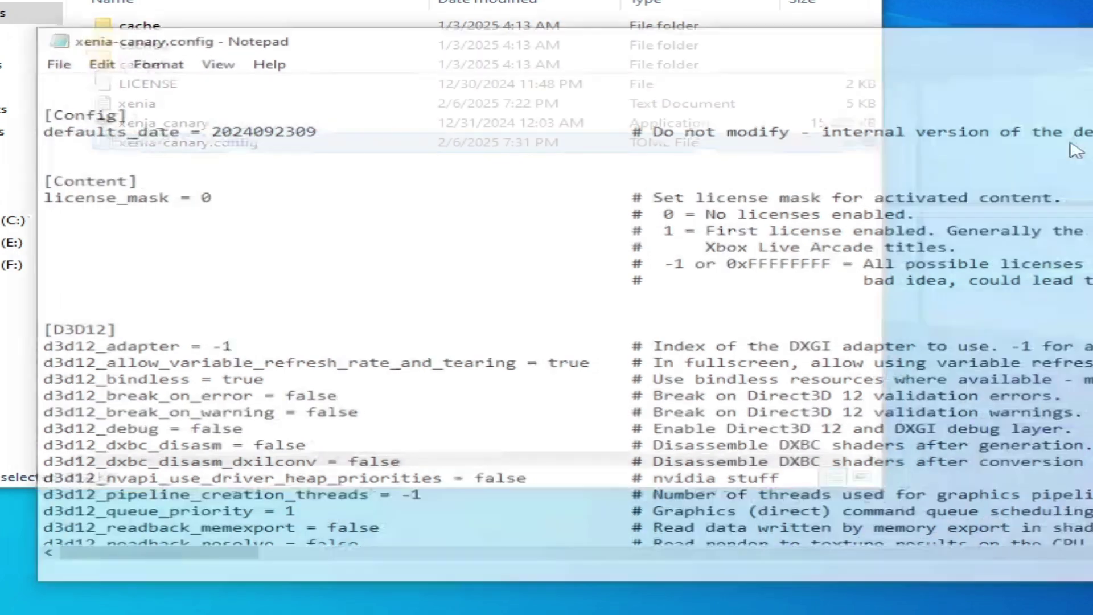
pyautogui.hotkey('alt', 'F4')
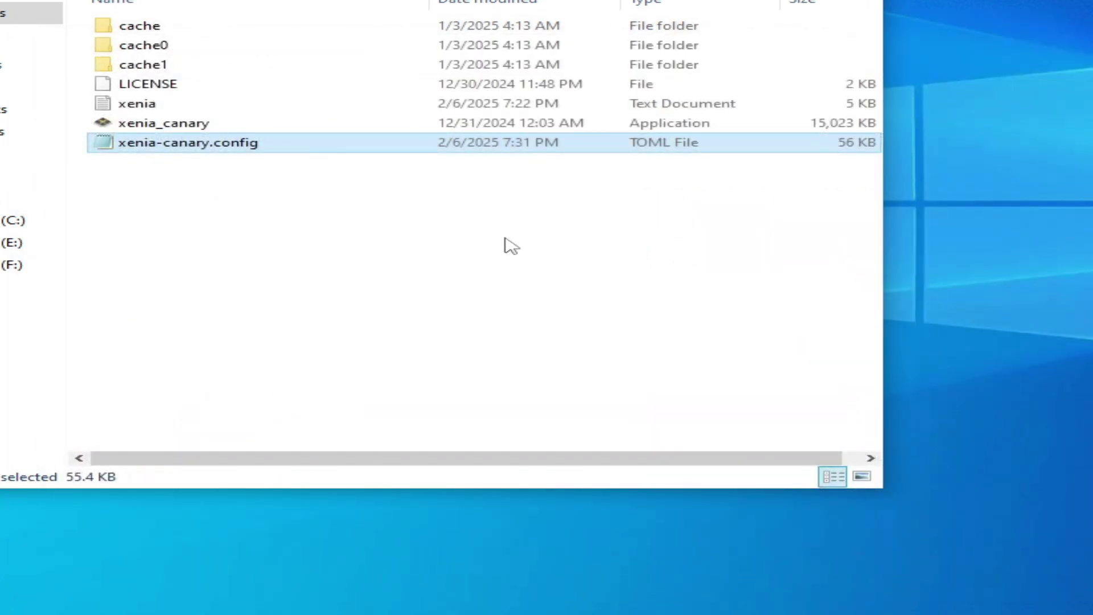
# Reopen xenia-canary.config, set d3d12_adapter to -2 in the D3D12 section and save the file
pyautogui.doubleClick(185, 147)
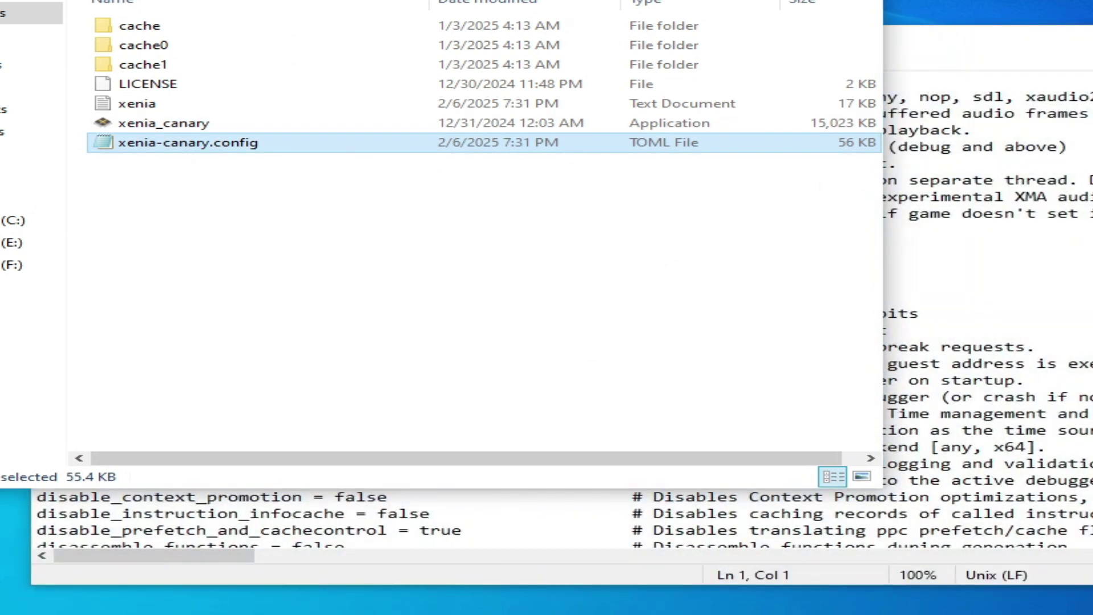
pyautogui.hotkey('alt', 'Tab')
pyautogui.scroll(-20, 547, 308)
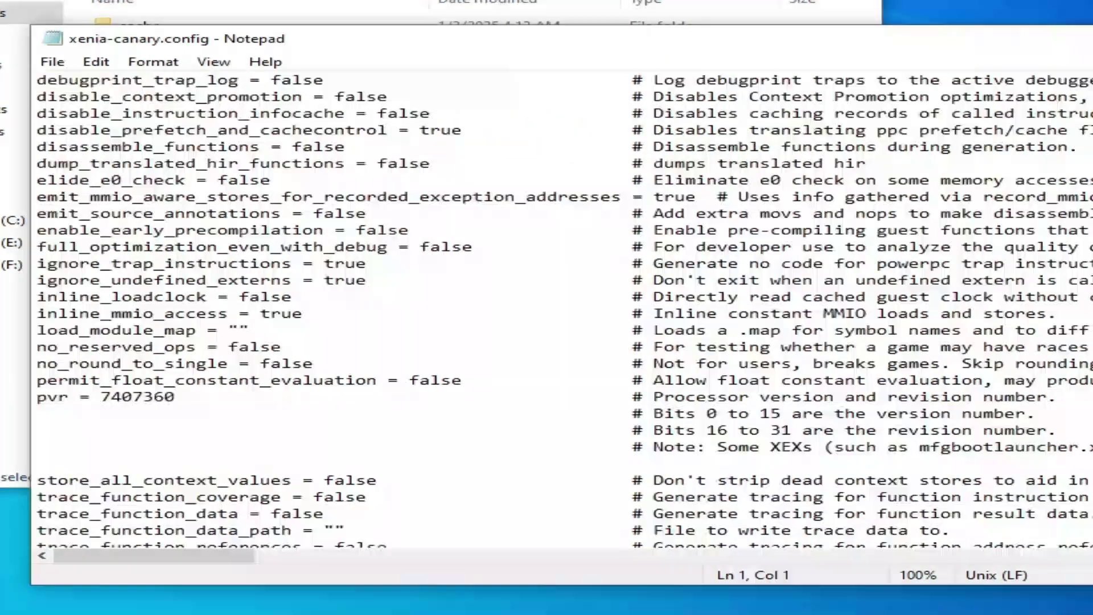
pyautogui.scroll(-20, 547, 307)
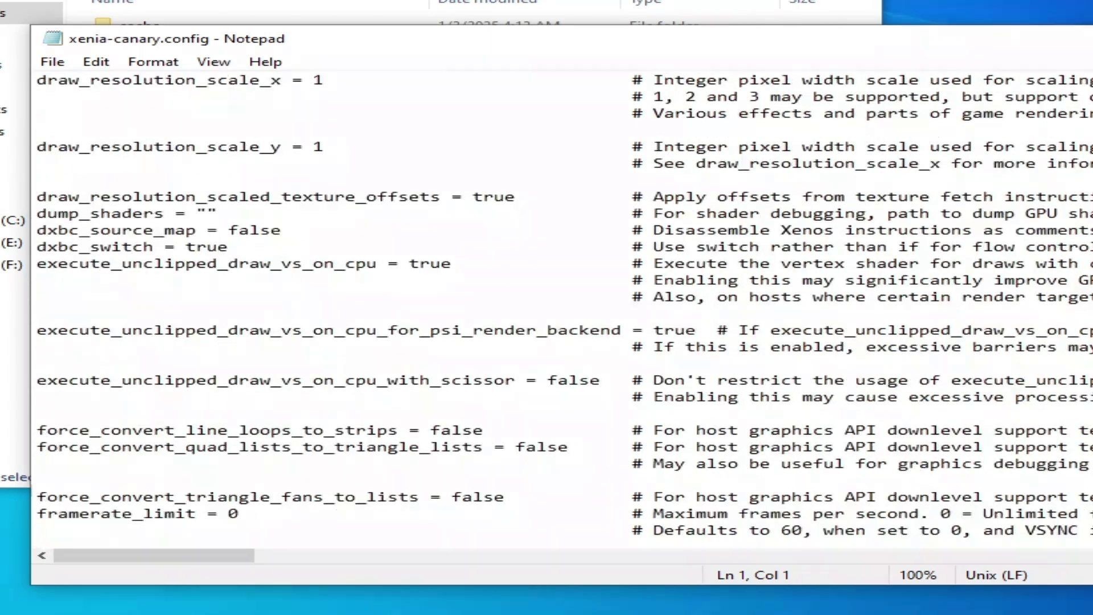
pyautogui.scroll(20, 547, 308)
pyautogui.scroll(-3, 304, 331)
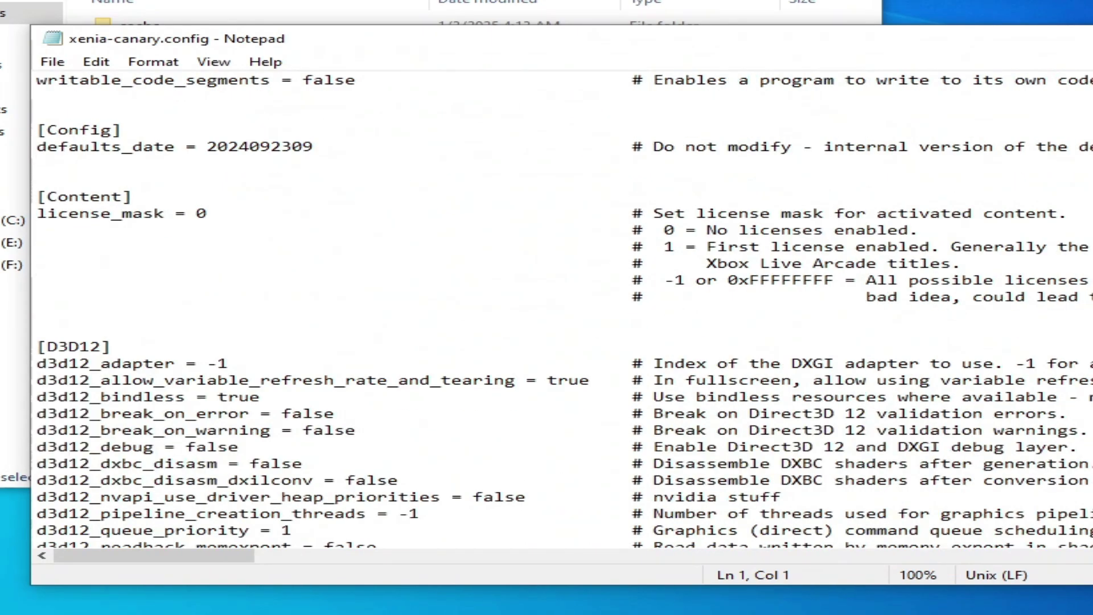
pyautogui.moveTo(219, 362); pyautogui.dragTo(230, 359)
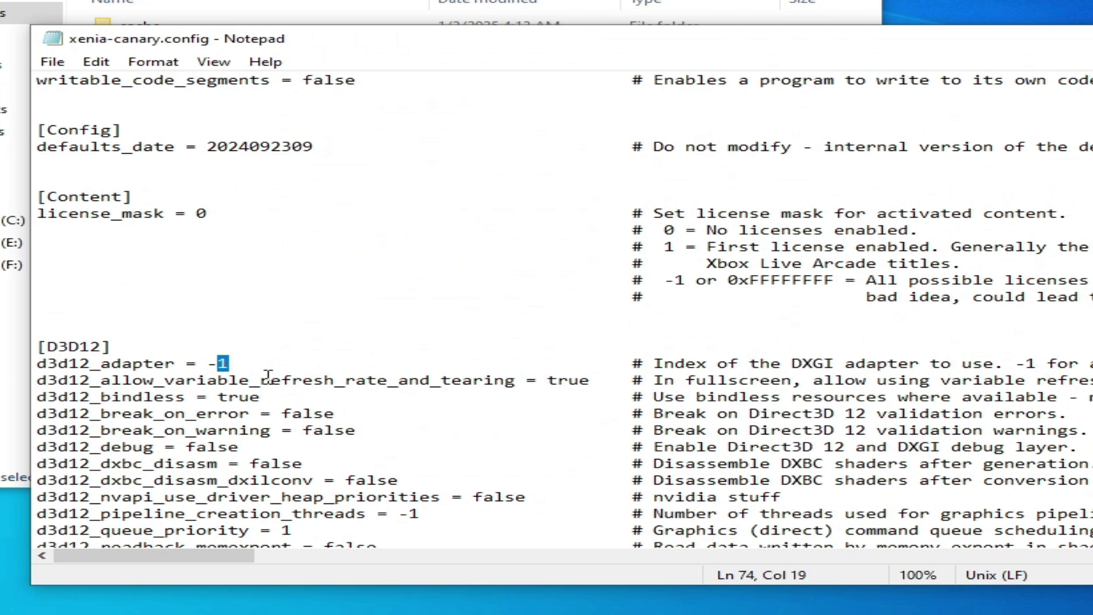
pyautogui.write('2')
pyautogui.click(53, 62)
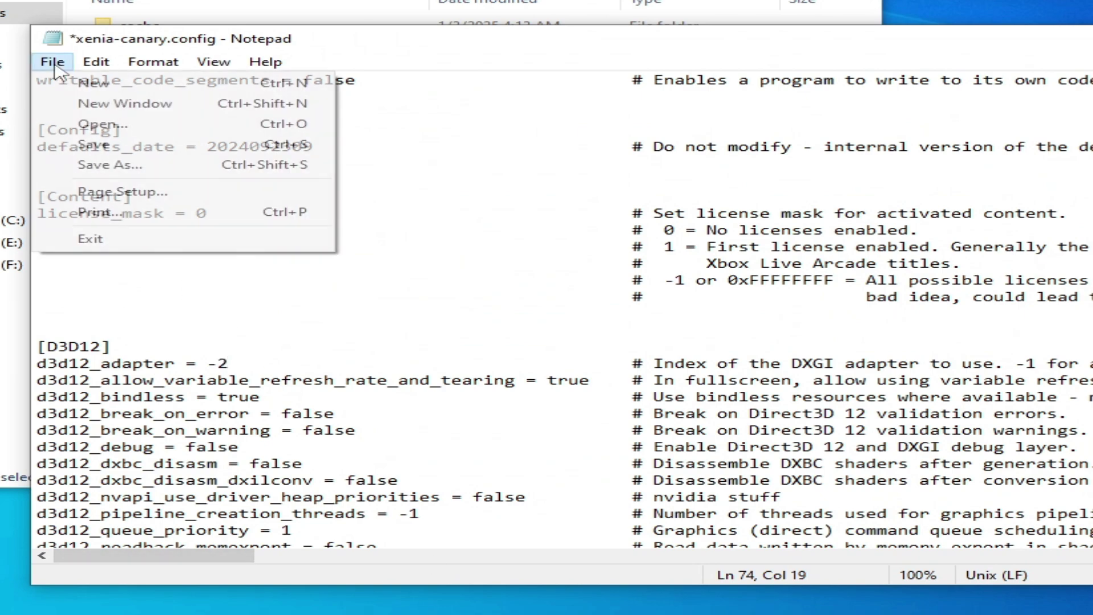
pyautogui.click(63, 142)
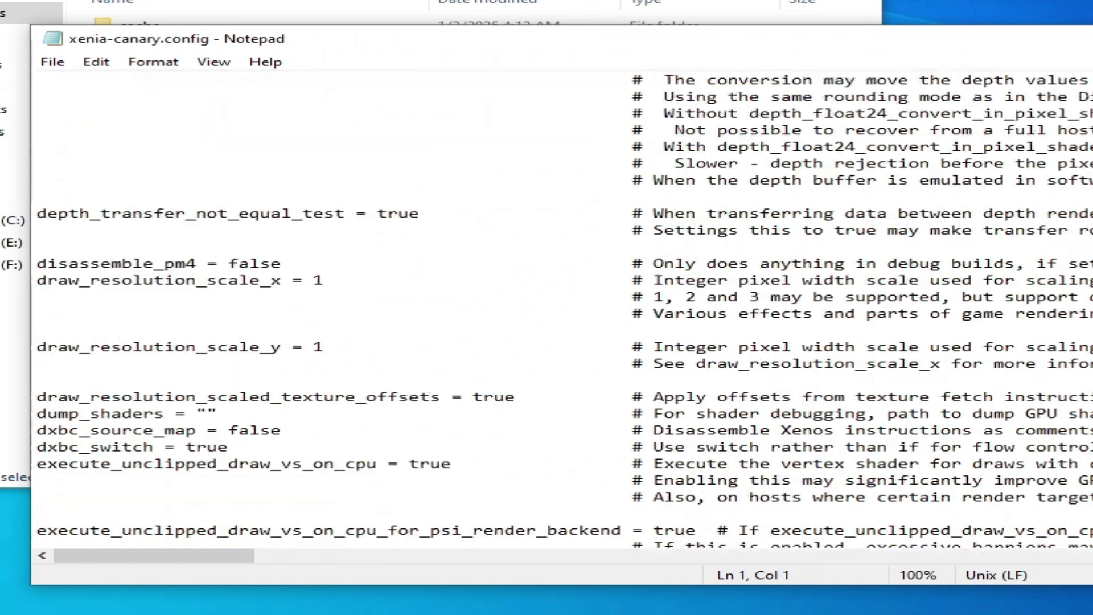
# Set the gpu option to "any", save xenia-canary.config and close it
pyautogui.scroll(-15, 564, 311)
pyautogui.scroll(-12, 564, 311)
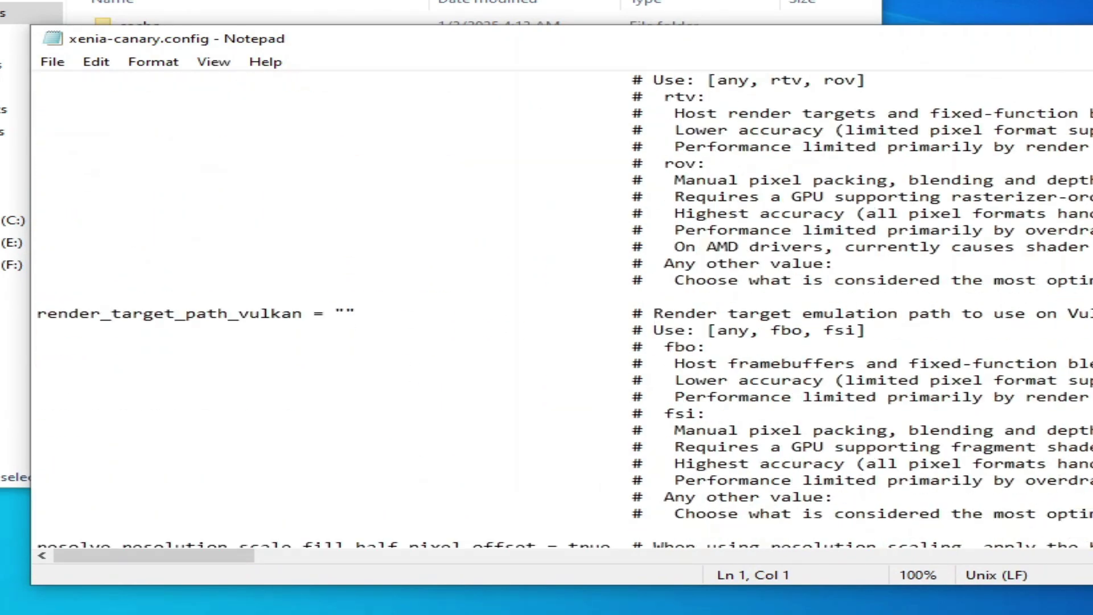
pyautogui.scroll(15, 564, 311)
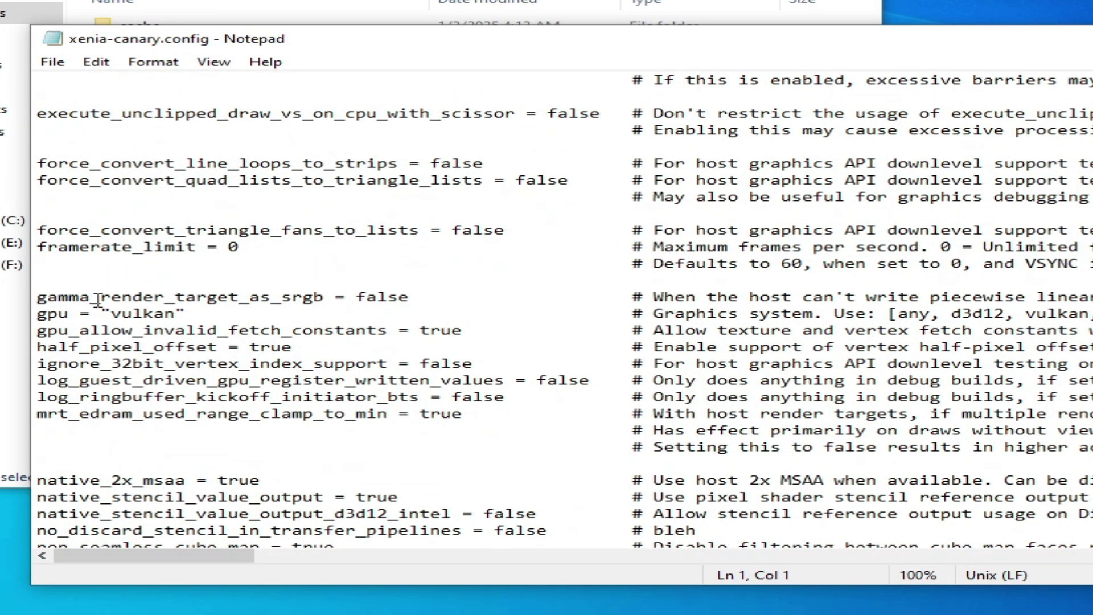
pyautogui.moveTo(112, 313); pyautogui.dragTo(176, 313)
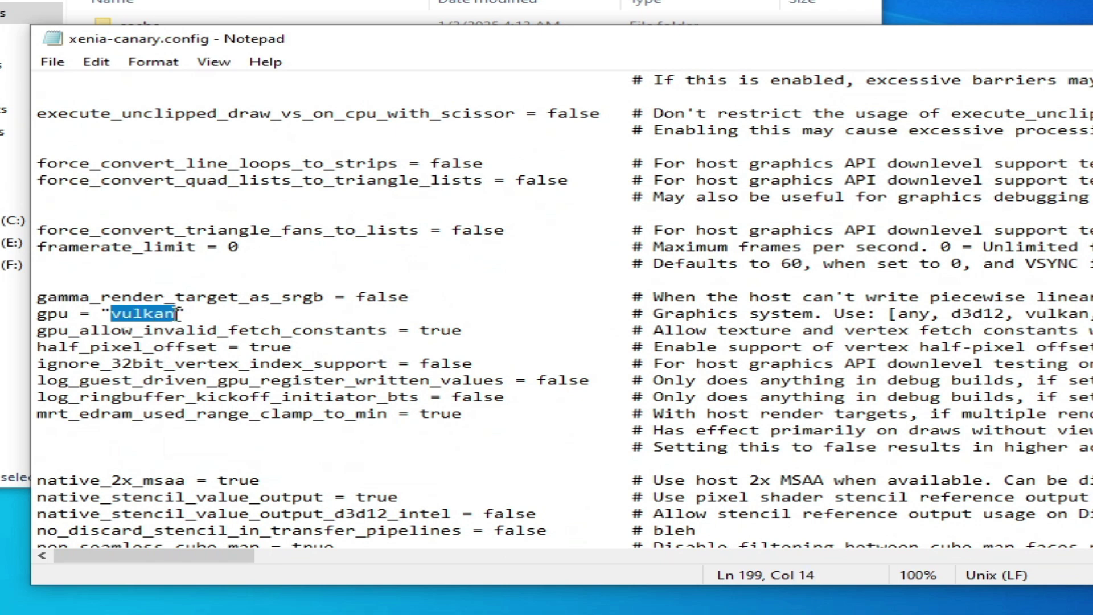
pyautogui.write('an')
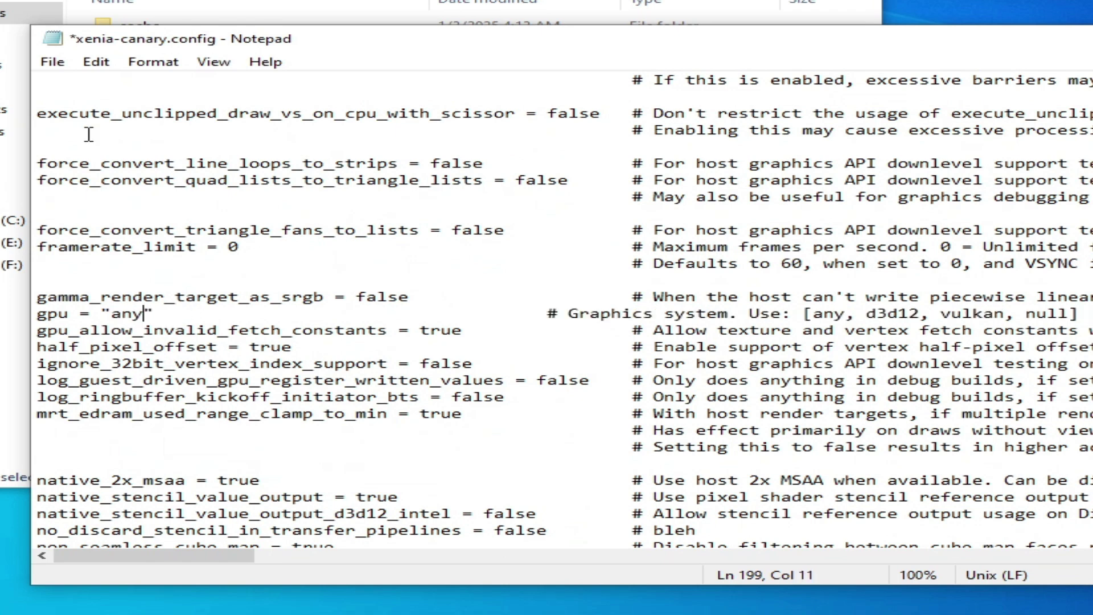
pyautogui.click(53, 62)
pyautogui.click(85, 143)
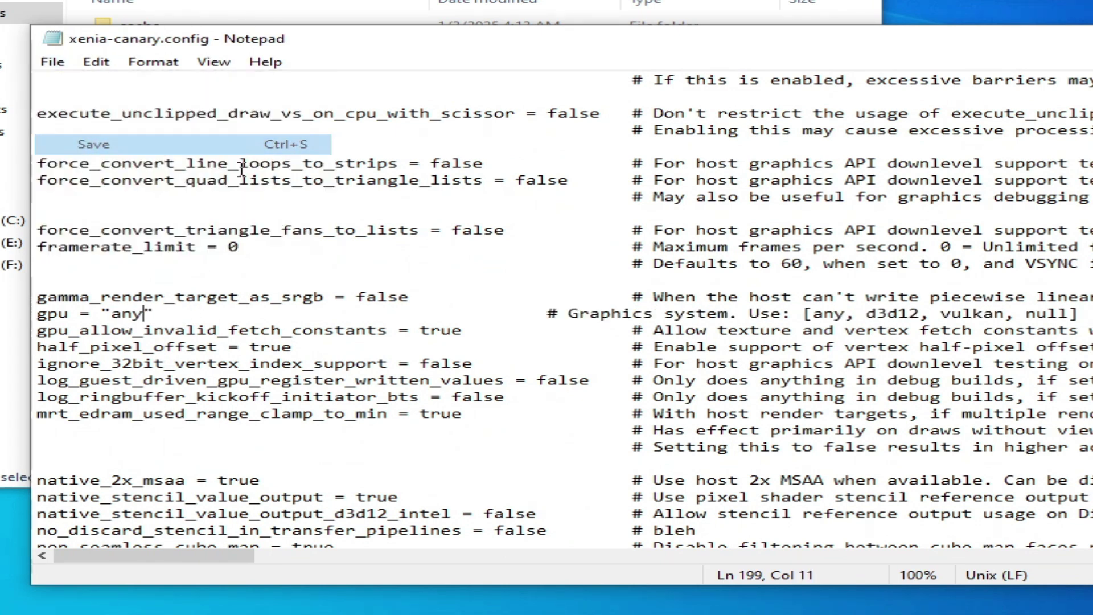
pyautogui.hotkey('alt', 'F4')
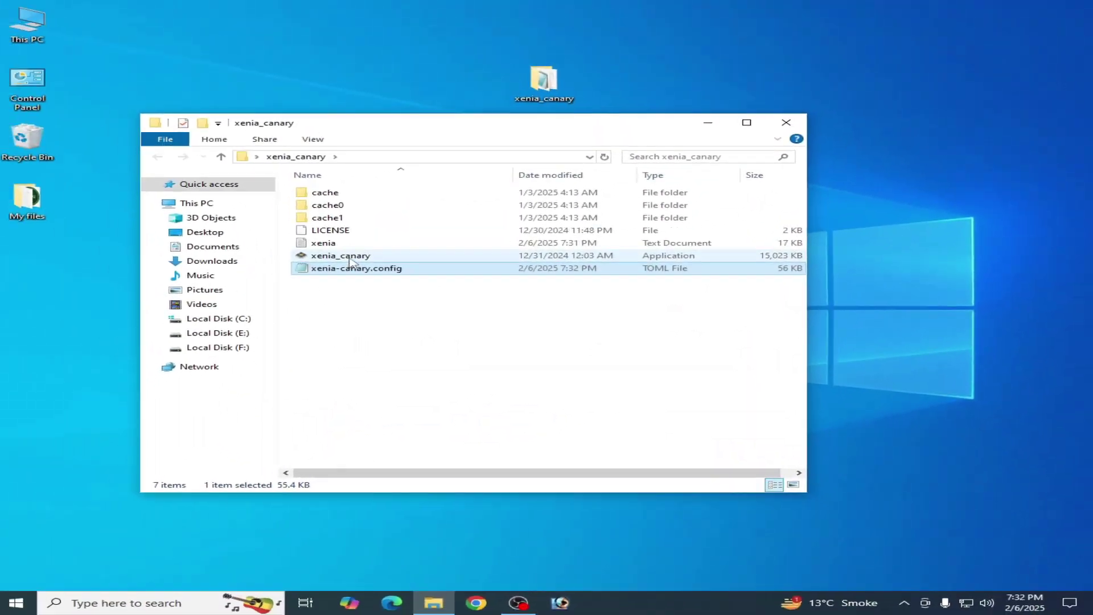
# Launch xenia_canary from its folder and create a profile with the gamertag "my file"
pyautogui.click(349, 257)
pyautogui.rightClick(348, 257)
pyautogui.click(380, 266)
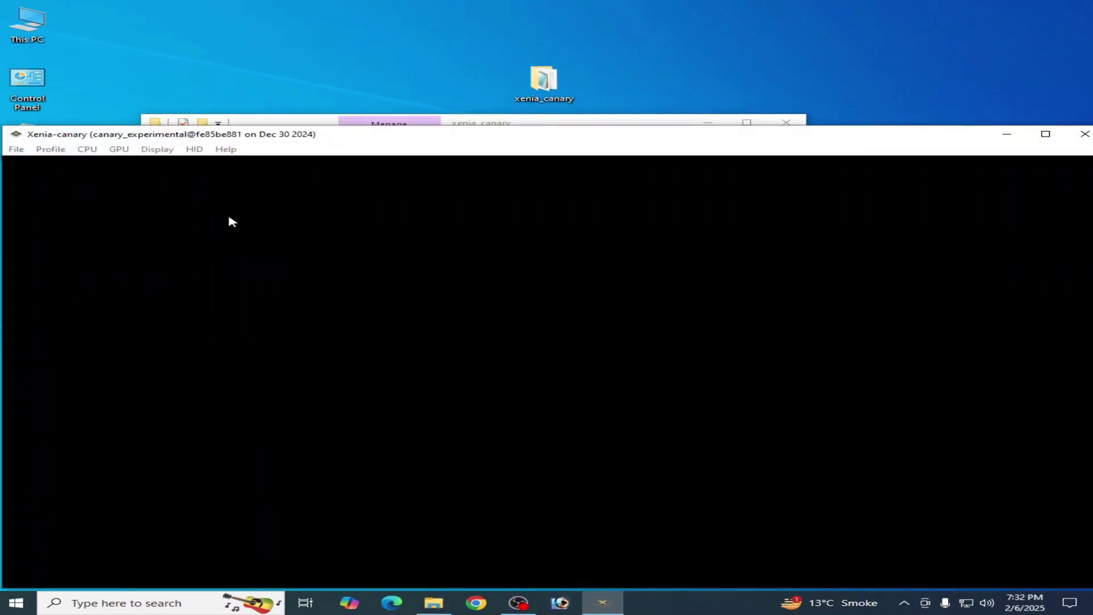
pyautogui.click(428, 392)
pyautogui.write('my file')
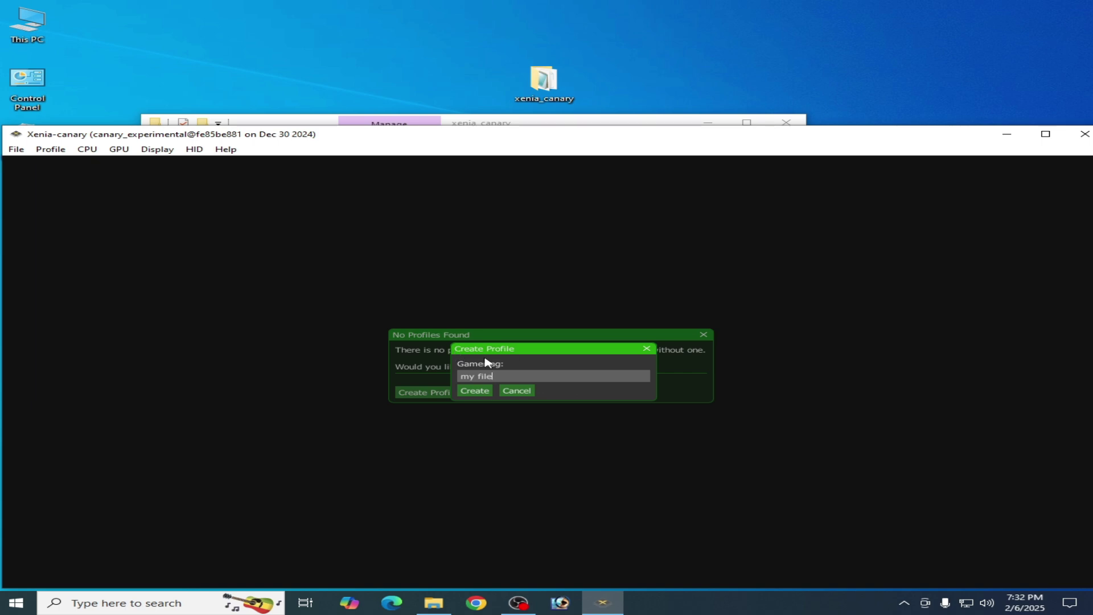
pyautogui.click(477, 390)
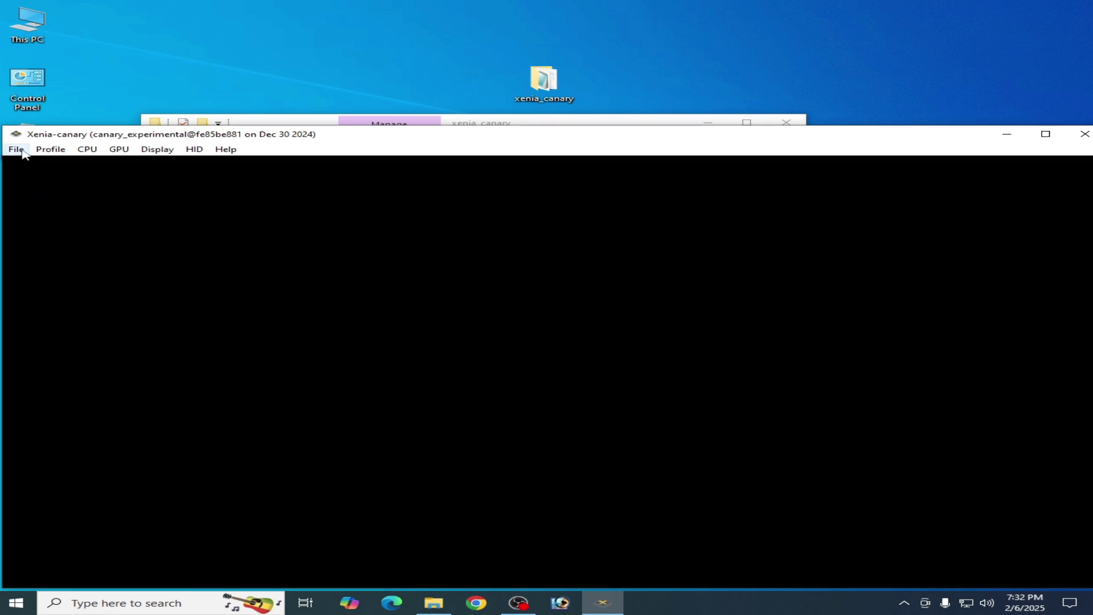
# Open the game's content package from the 000D0000 folder in the emulator
pyautogui.click(17, 150)
pyautogui.click(25, 164)
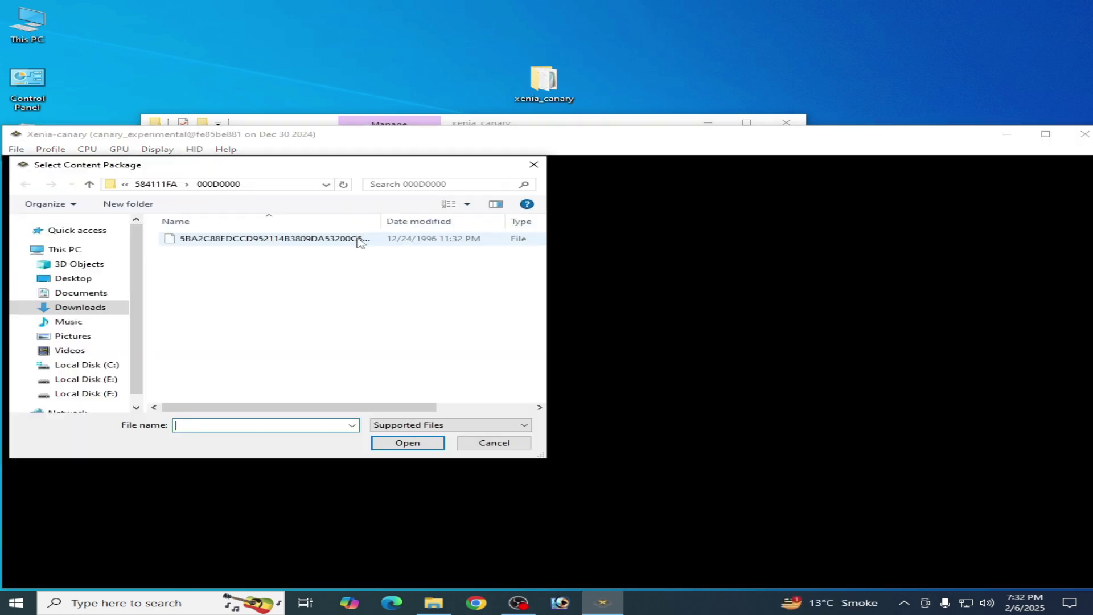
pyautogui.doubleClick(333, 240)
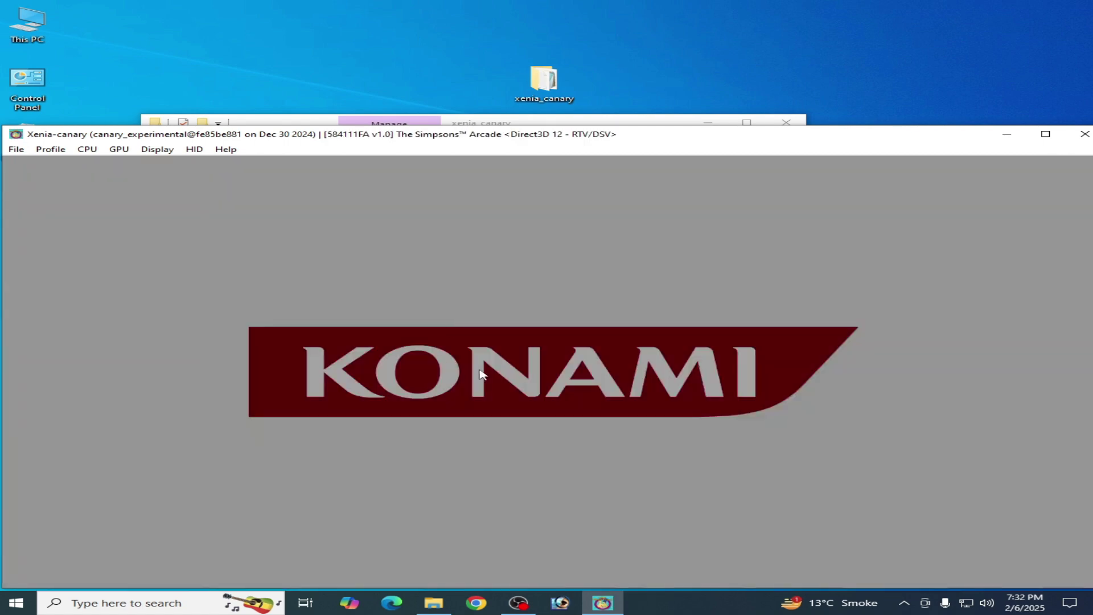